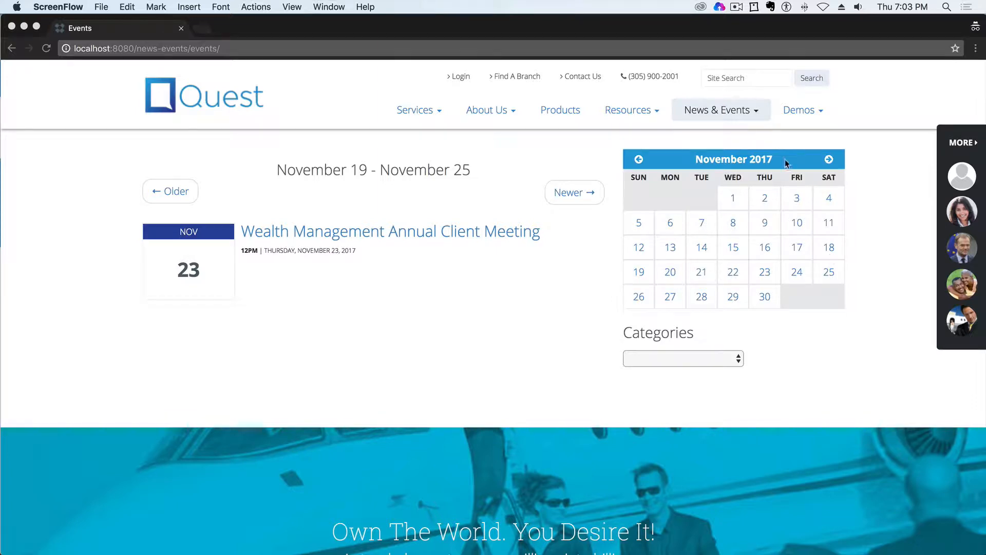
# - Show the week of November 27, 2017, open its Experience Tesla in Key Biscayne event, and read the event page
pyautogui.click(669, 298)
pyautogui.click(670, 298)
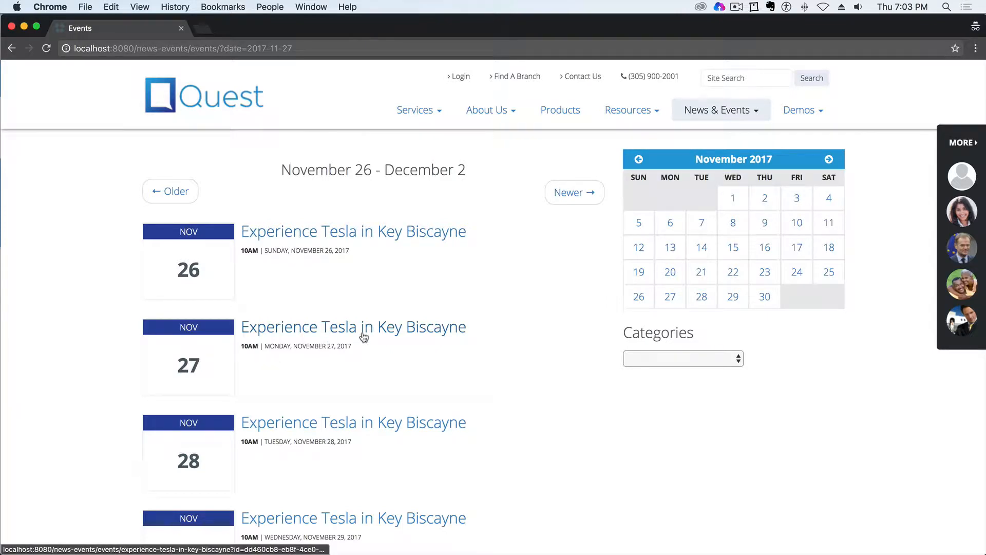
pyautogui.click(386, 334)
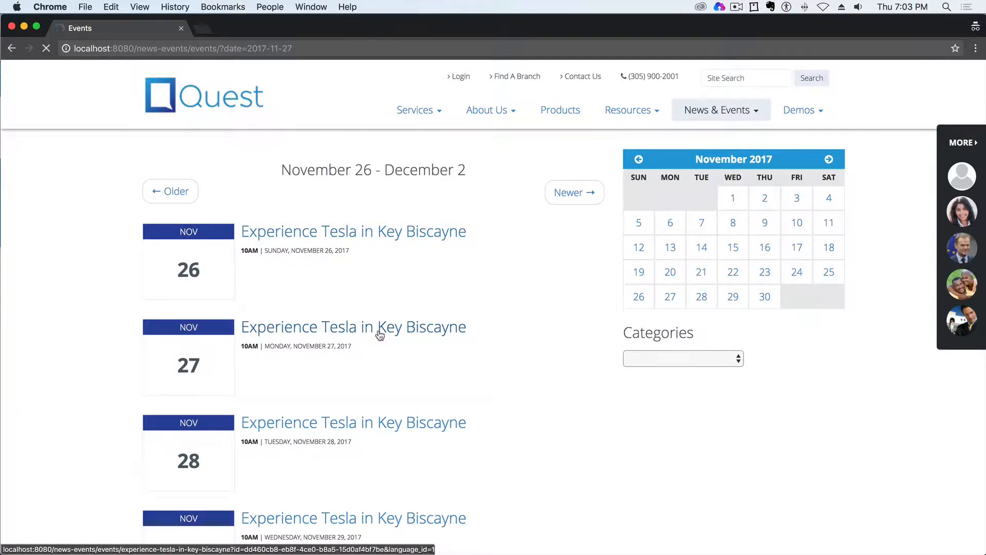
pyautogui.scroll(-10, 548, 417)
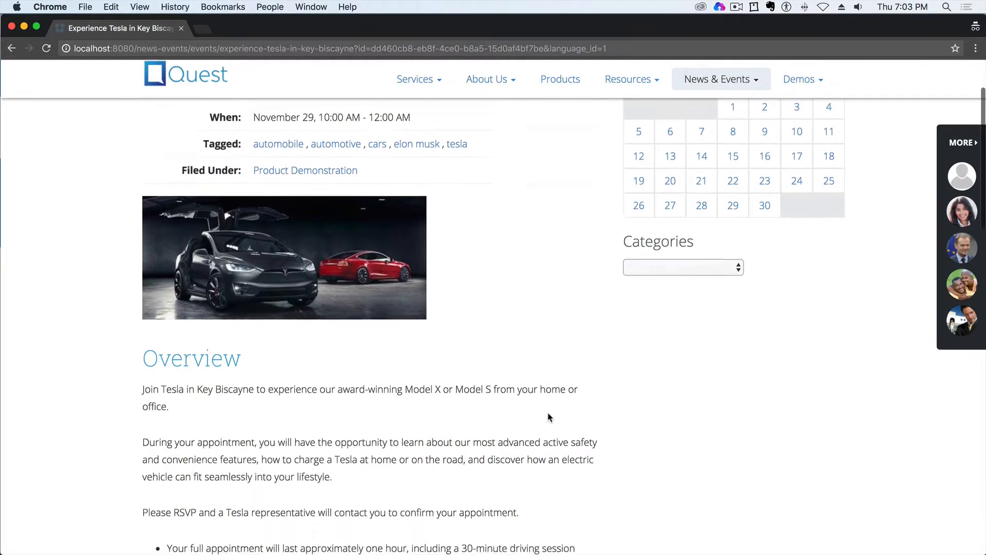
pyautogui.scroll(-5, 548, 413)
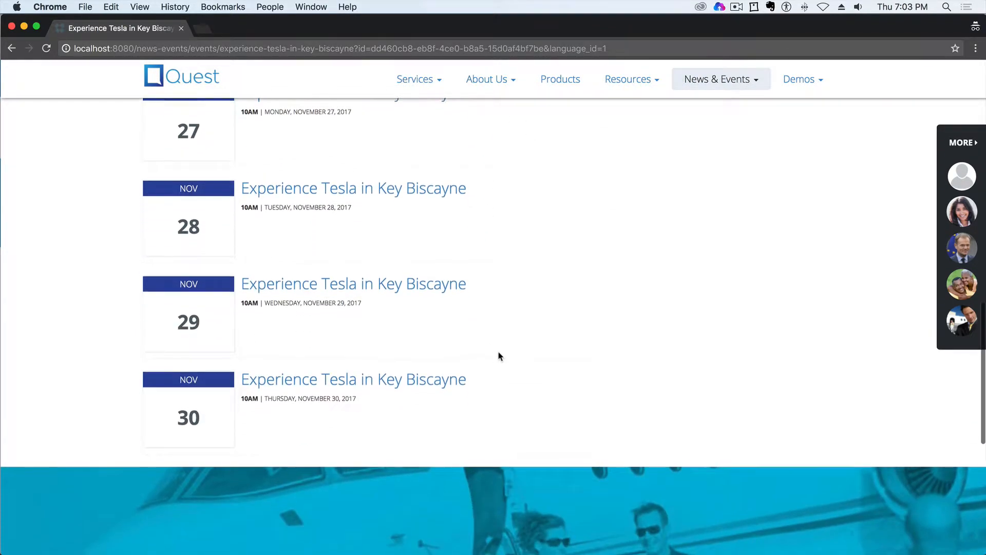
pyautogui.scroll(8, 497, 352)
pyautogui.scroll(8, 523, 354)
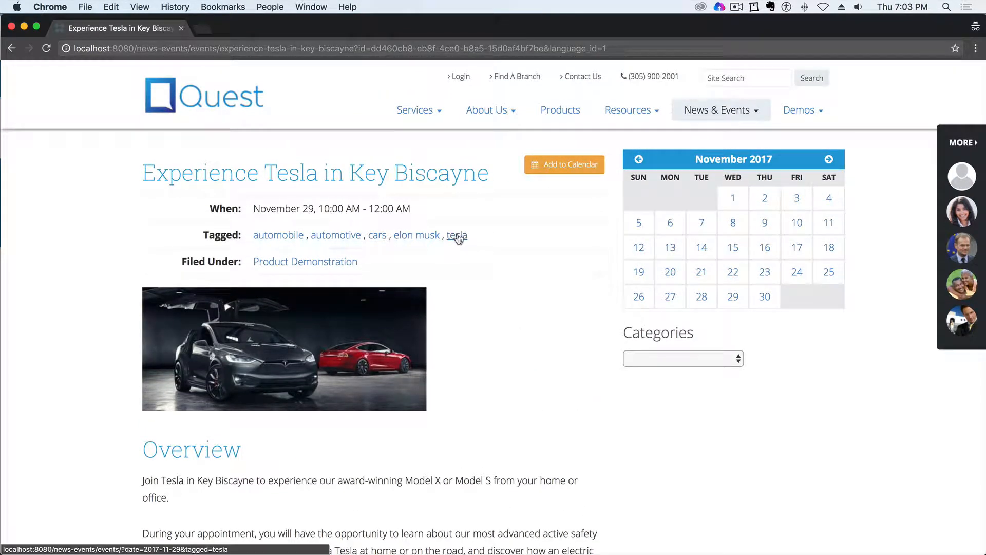
# - List the upcoming events tagged tesla, and filter the events by the Product Demonstration category
pyautogui.click(457, 236)
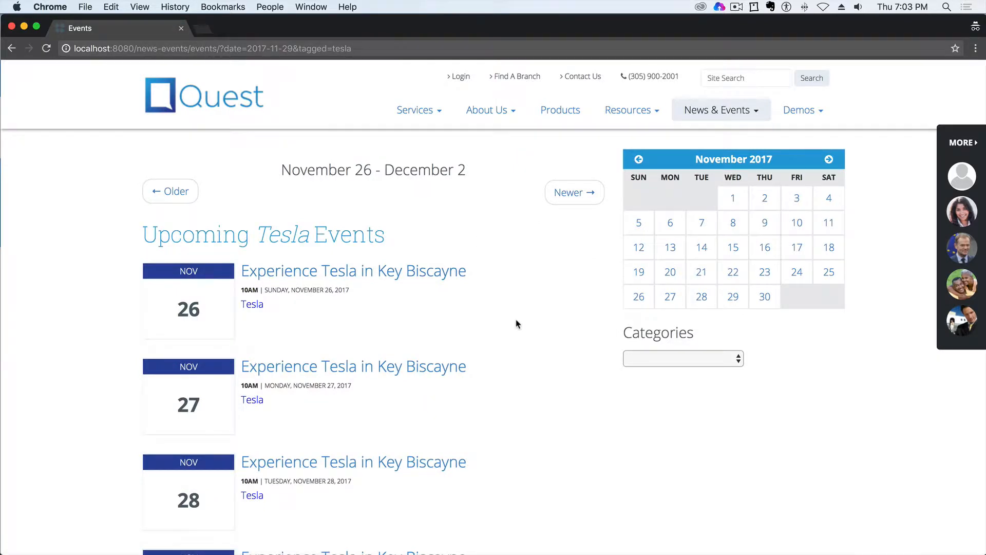
pyautogui.scroll(-5, 516, 324)
pyautogui.scroll(6, 517, 326)
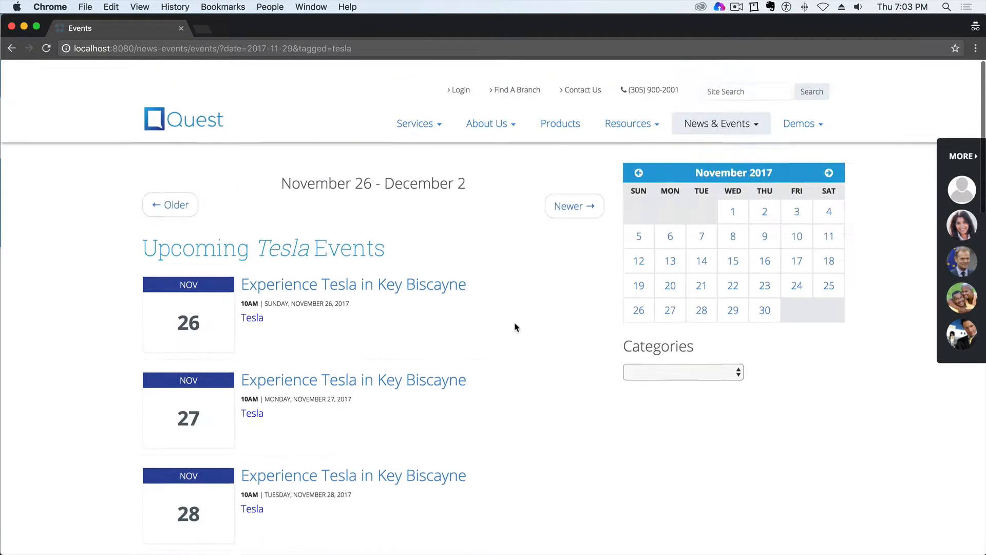
pyautogui.click(721, 362)
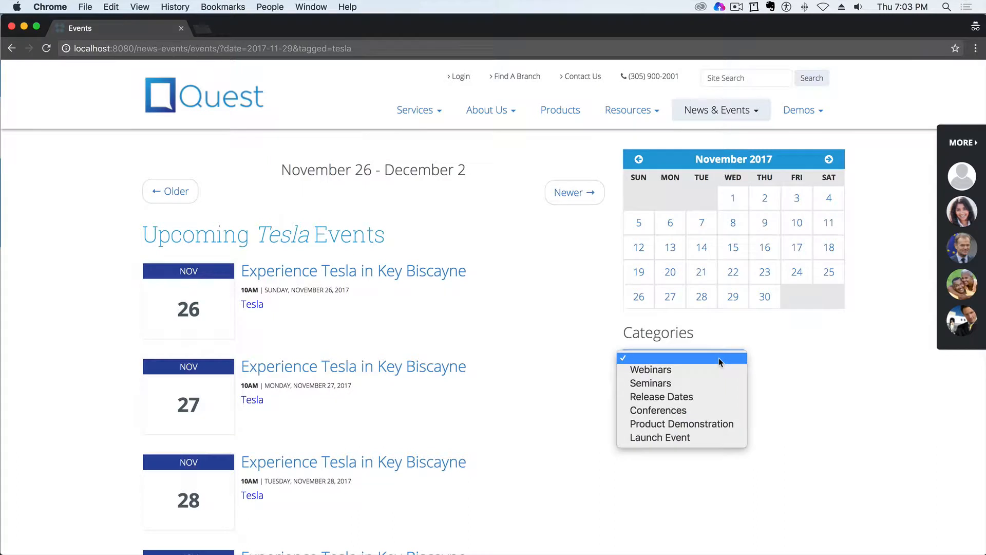
pyautogui.click(689, 424)
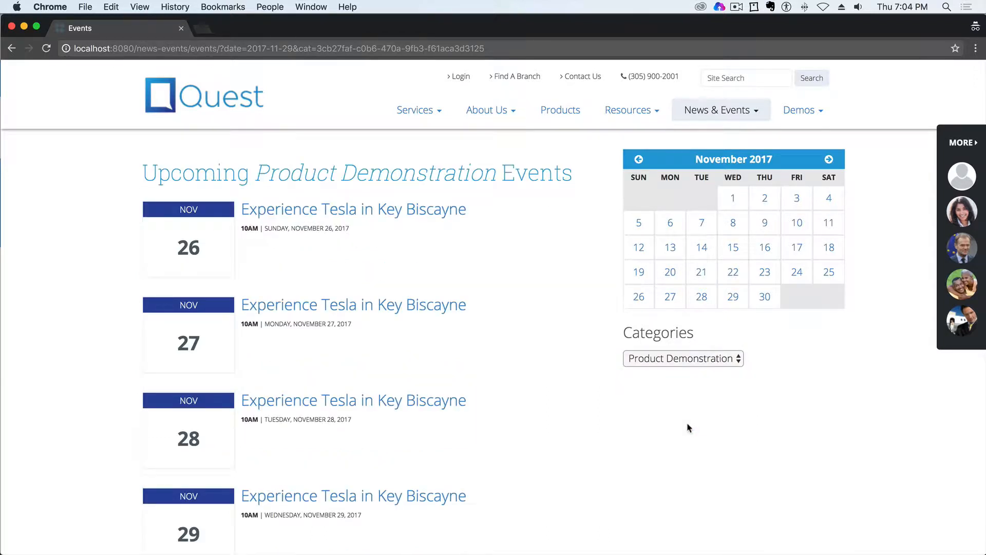
# - Advance the events calendar to December 2017 and view the weeks of December 5, 12, 19 and 26, returning to the 19th
pyautogui.click(829, 160)
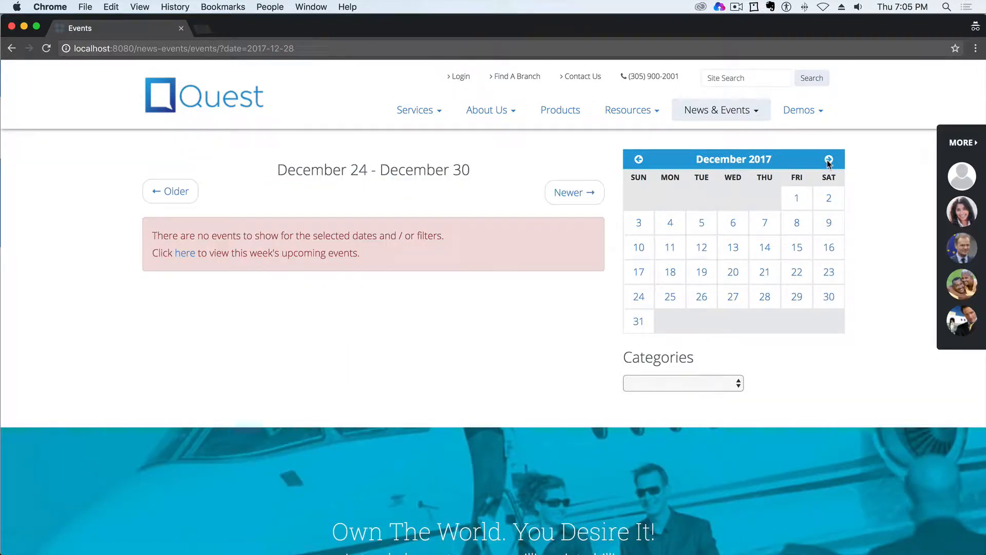
pyautogui.click(703, 227)
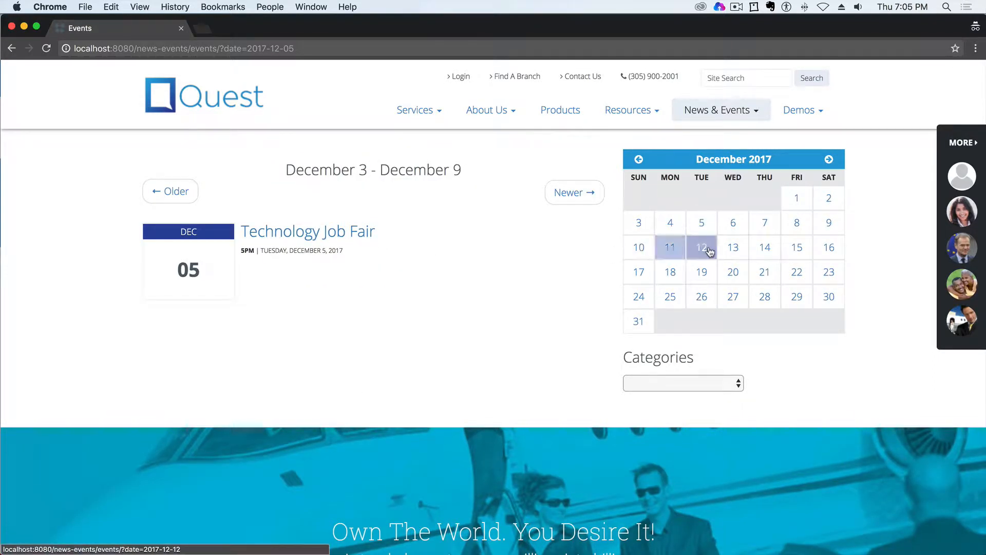
pyautogui.click(709, 252)
pyautogui.click(707, 276)
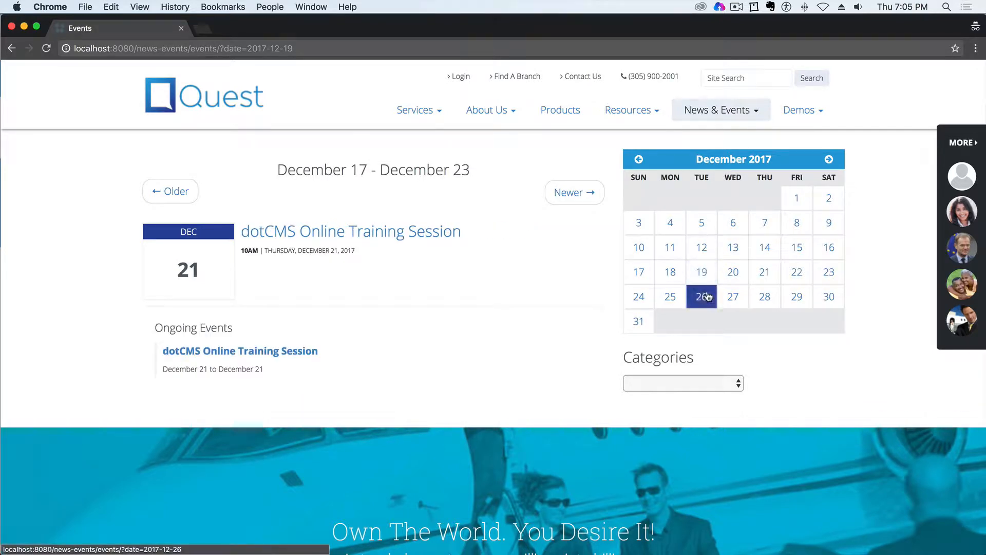
pyautogui.click(708, 297)
pyautogui.click(703, 274)
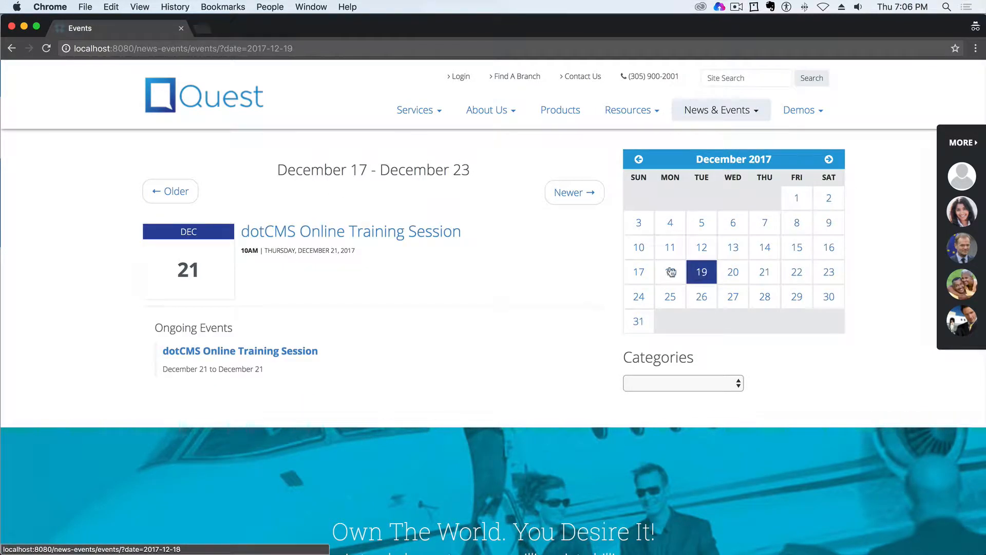
# - Page the event list two weeks back to December 3–9 and forward again to December 17–23
pyautogui.click(174, 193)
pyautogui.click(175, 194)
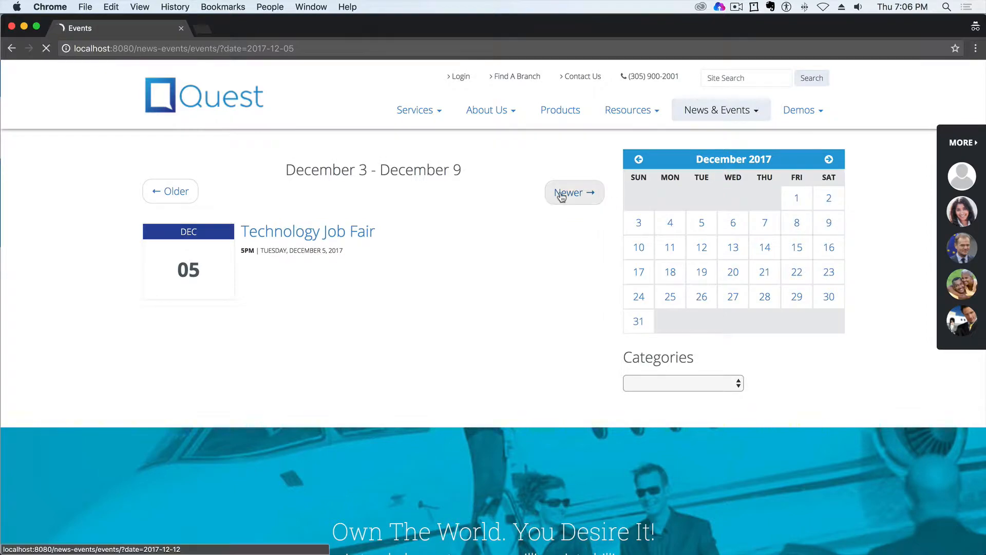
pyautogui.click(564, 195)
pyautogui.click(564, 195)
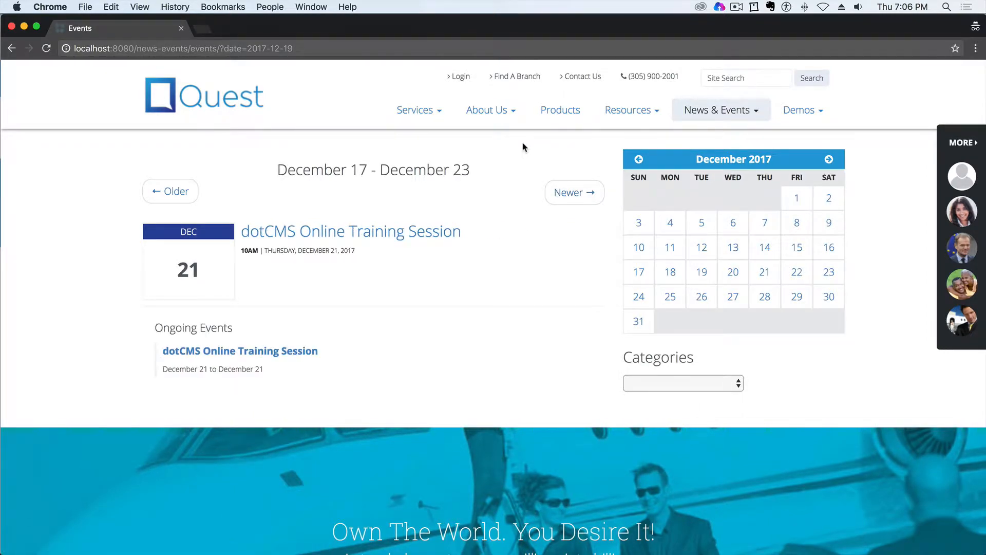
# - Switch to the dotCMS admin window and open the content calendar
pyautogui.hotkey('ctrl', 'Up')
pyautogui.click(781, 275)
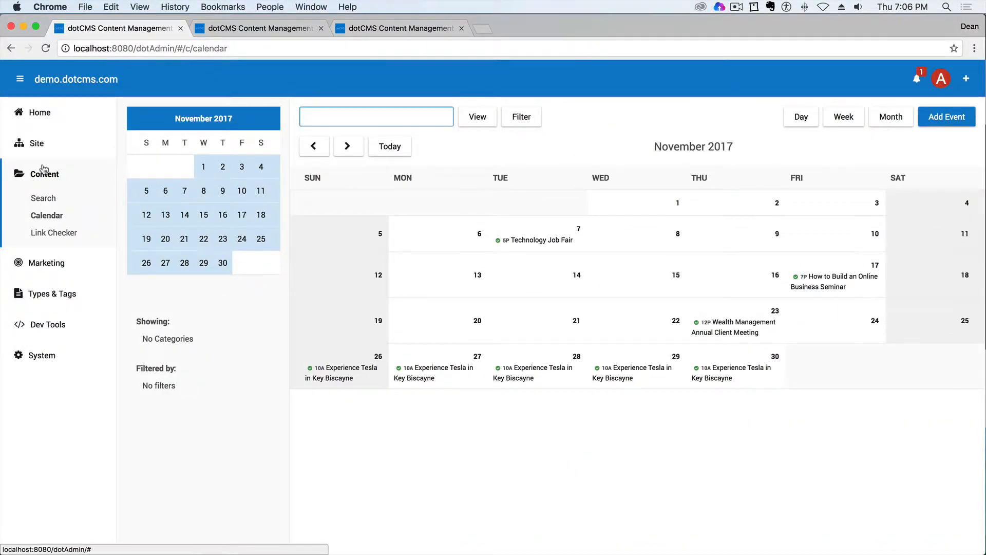
pyautogui.click(48, 216)
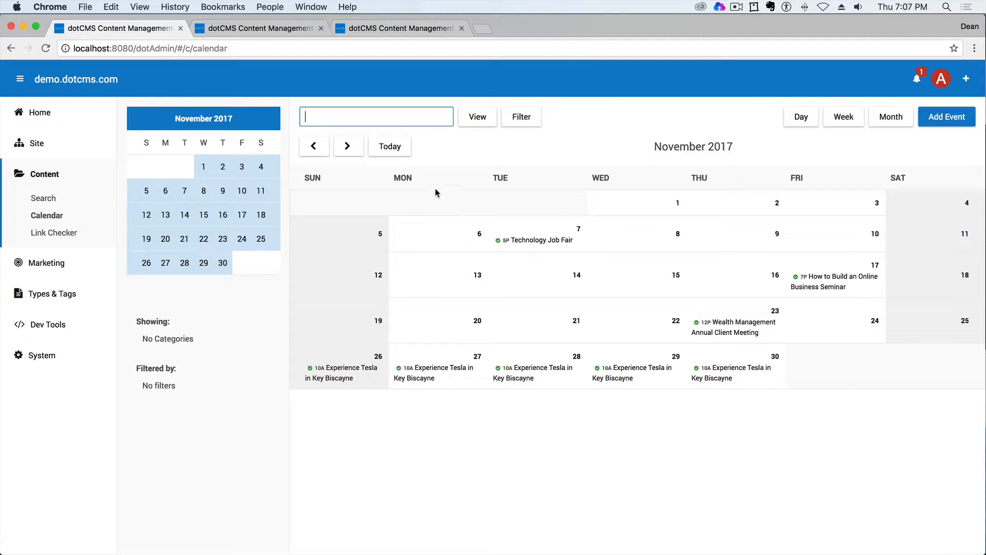
# - View the November 2017 calendar by day and by week, and return it to the month view
pyautogui.click(807, 119)
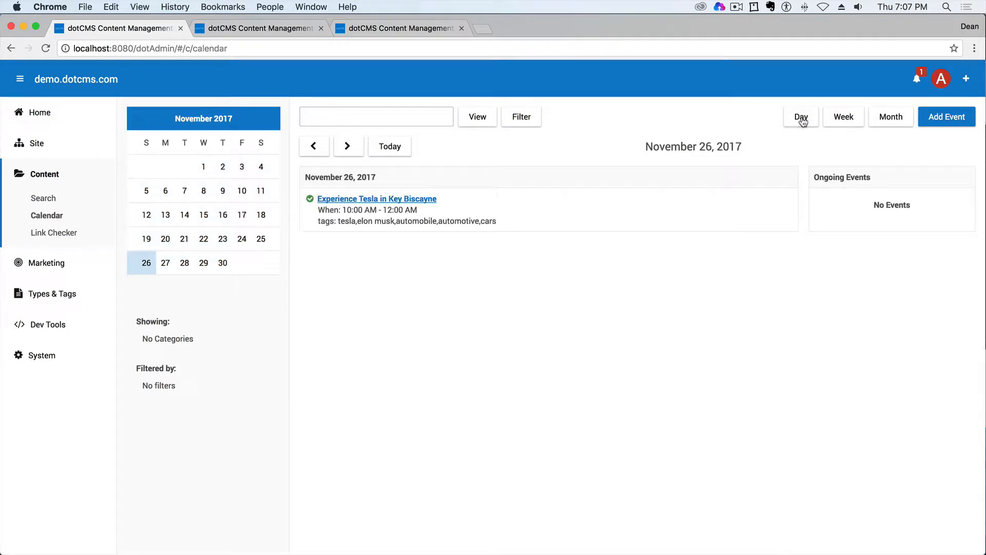
pyautogui.moveTo(389, 177); pyautogui.dragTo(306, 174)
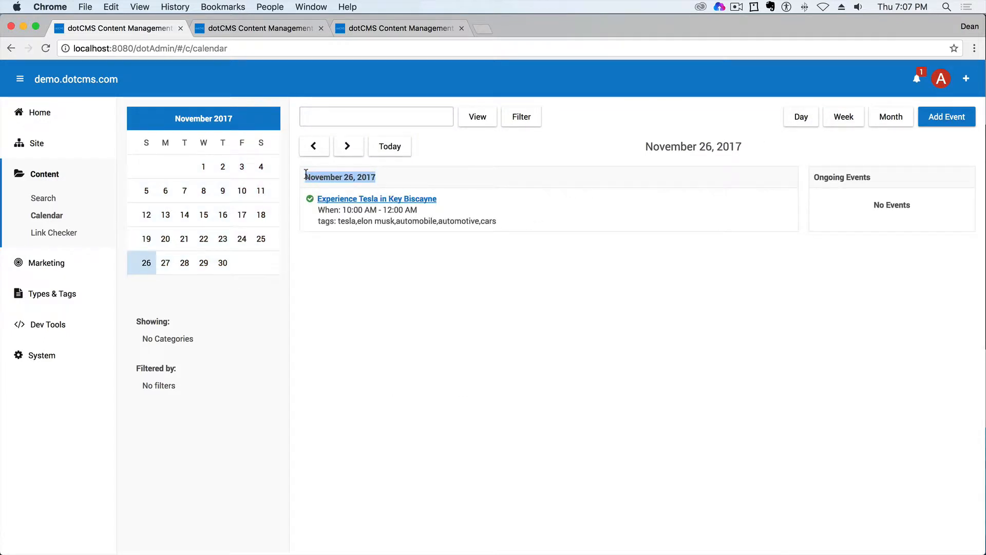
pyautogui.click(833, 126)
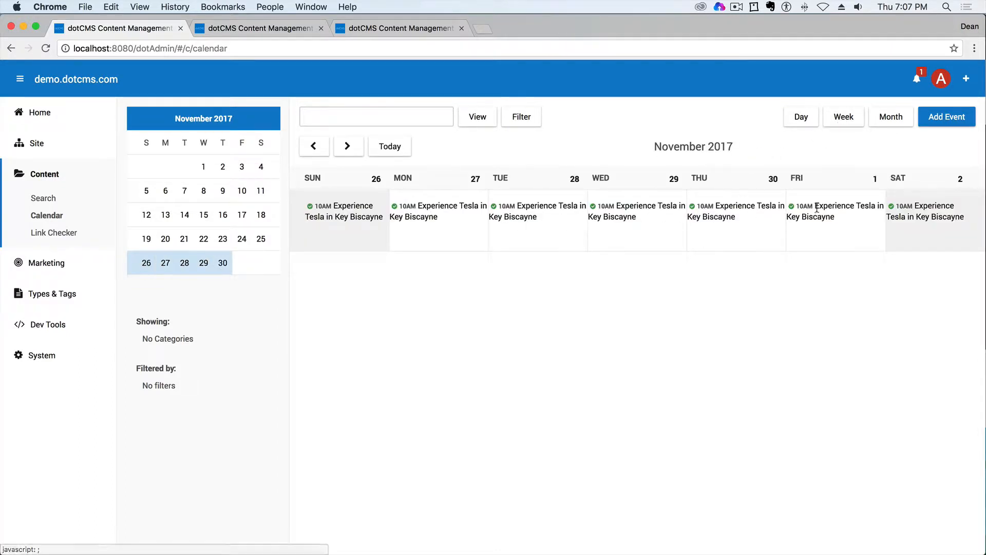
pyautogui.click(895, 122)
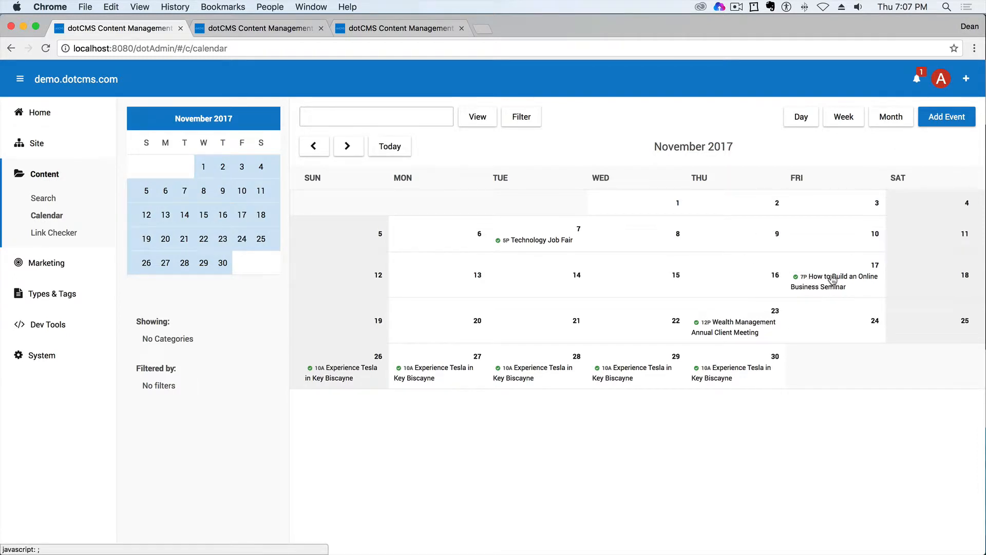
# - Open the How to Build an Online Business Seminar event on November 17 for editing all events in the series
pyautogui.click(839, 280)
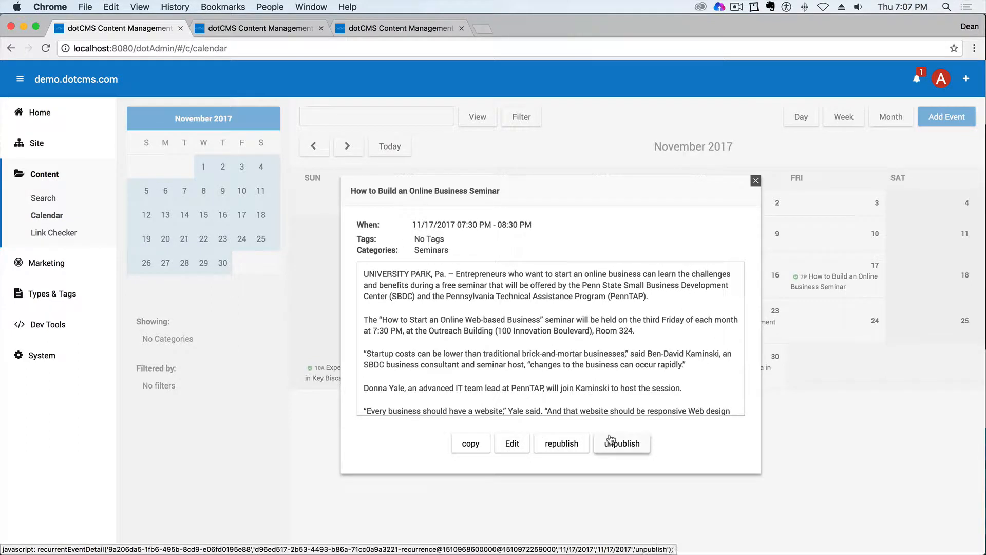
pyautogui.click(512, 443)
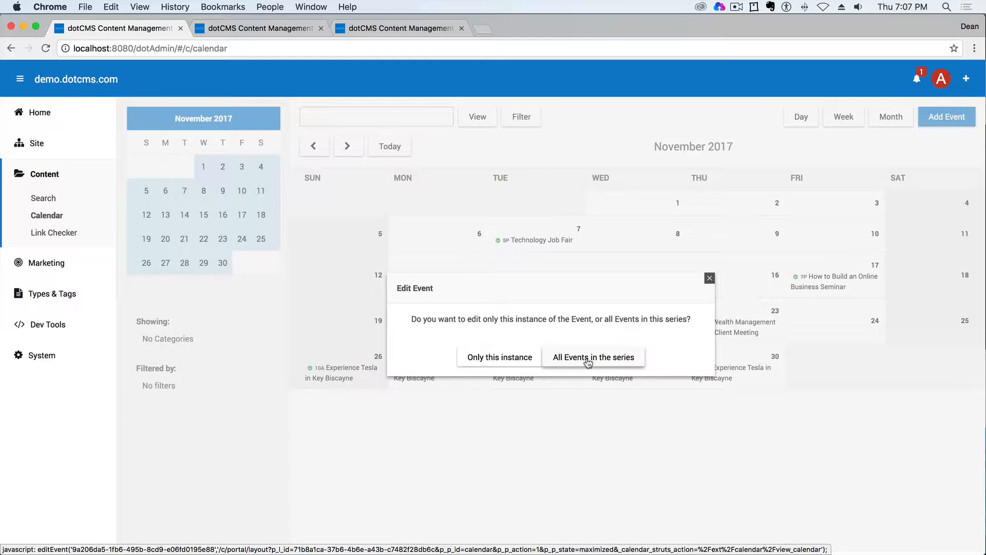
pyautogui.click(588, 358)
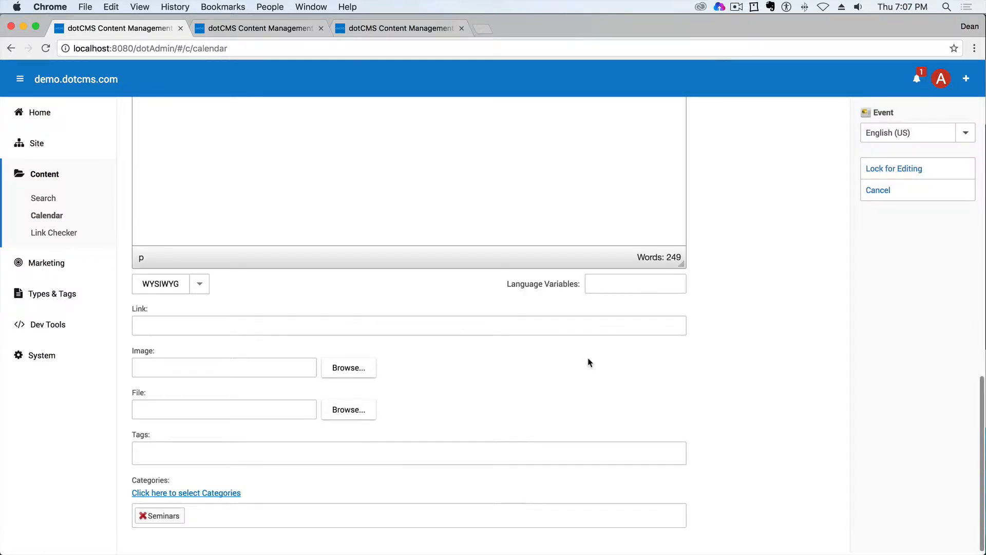
pyautogui.scroll(10, 671, 402)
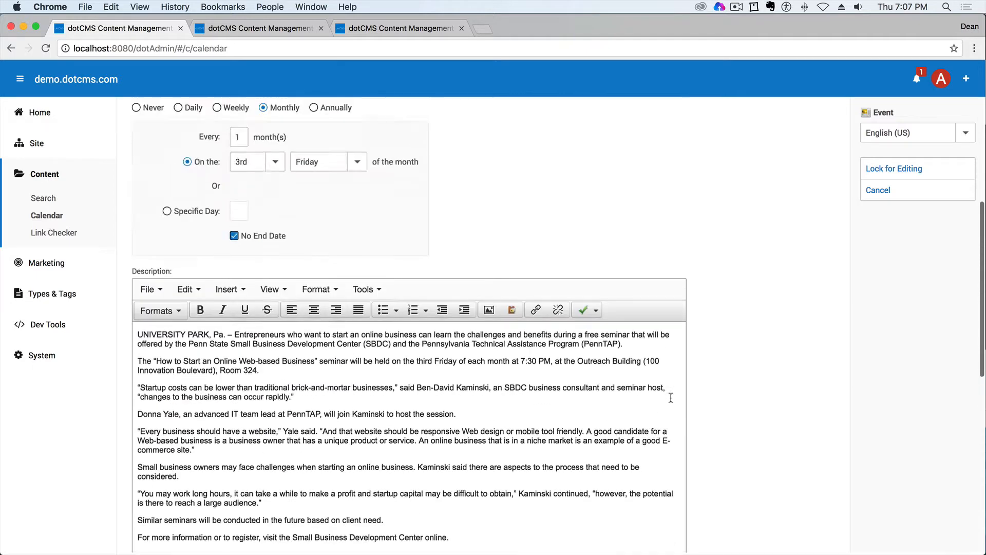
pyautogui.scroll(5, 671, 402)
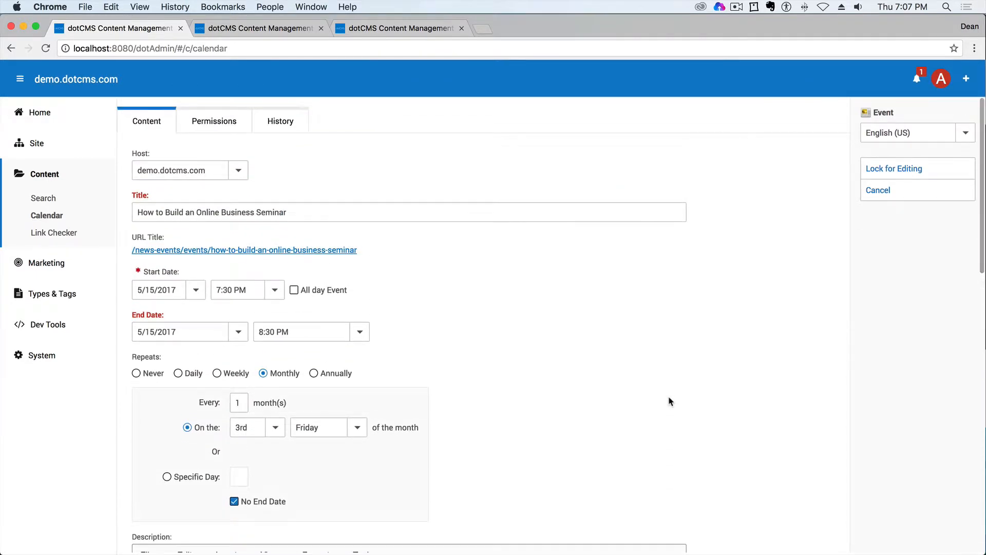
# - Review the seminar's start date, time and monthly recurrence settings including the end date option, and cancel out of the event
pyautogui.click(176, 294)
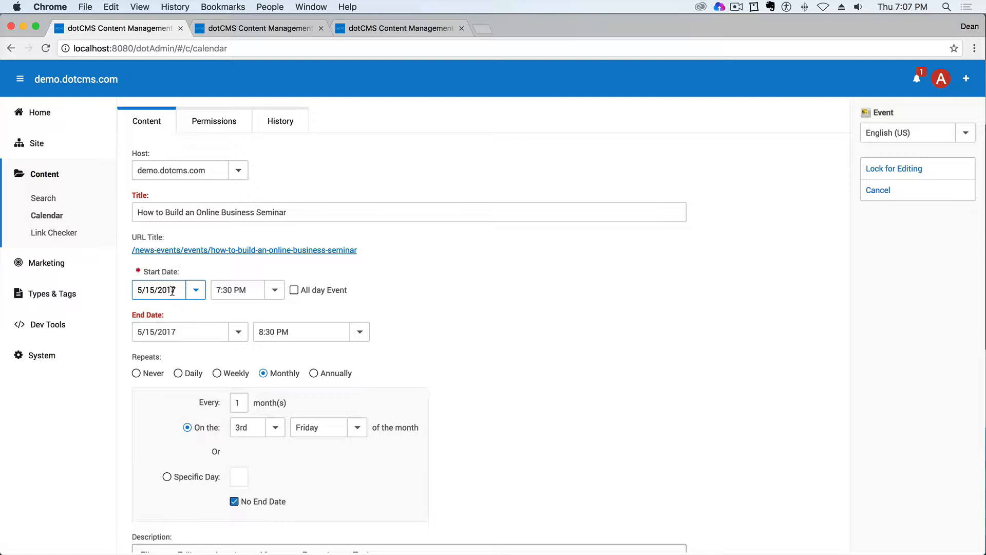
pyautogui.click(235, 287)
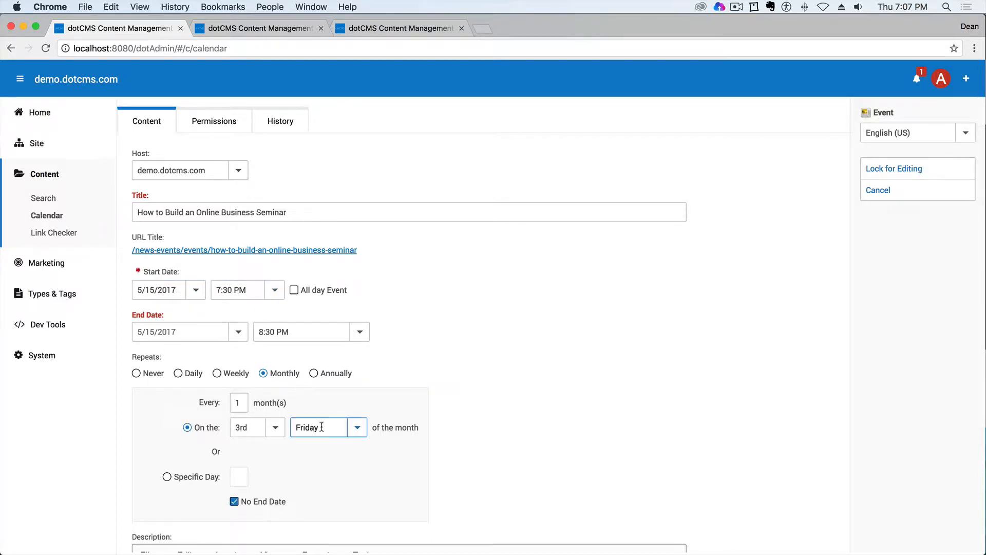
pyautogui.scroll(-2, 334, 429)
pyautogui.scroll(-2, 399, 368)
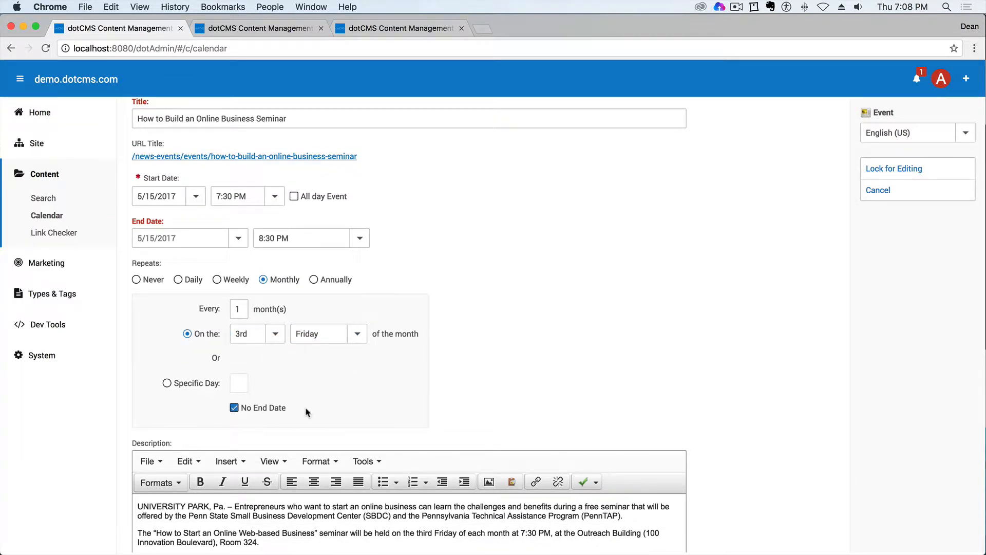
pyautogui.moveTo(306, 409); pyautogui.dragTo(241, 410)
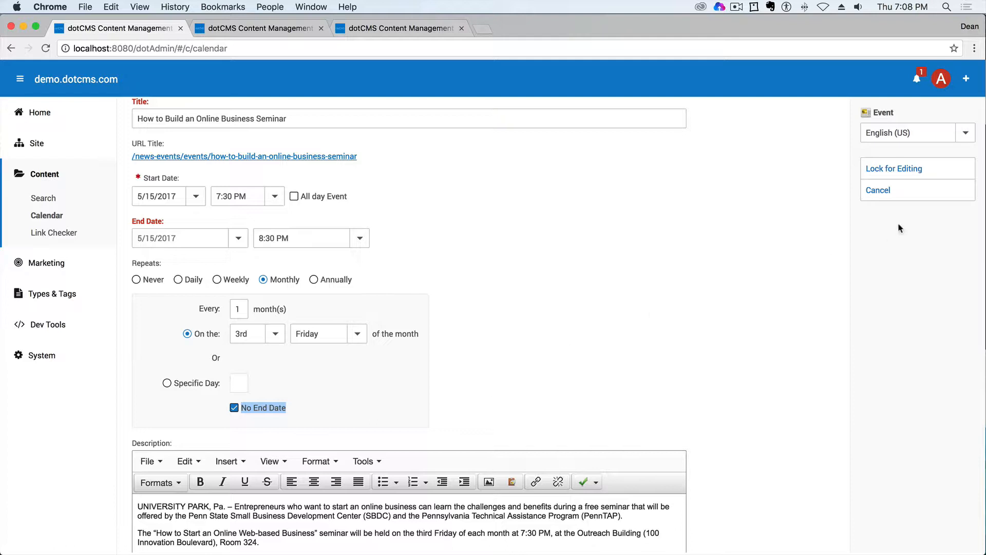
pyautogui.click(877, 192)
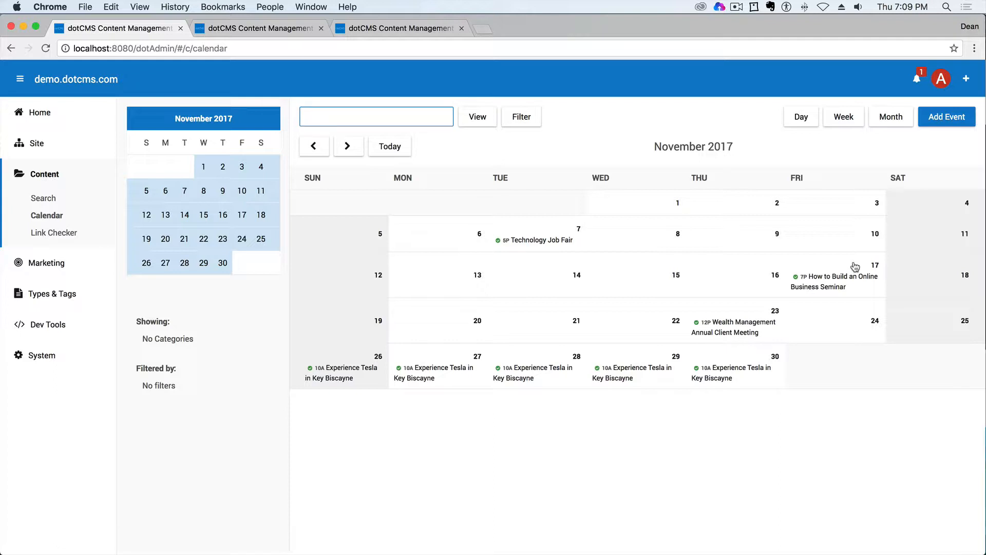
# - Start a new calendar event and review its host, title, date, repeat, description, link, image, file, tag and category fields
pyautogui.click(940, 120)
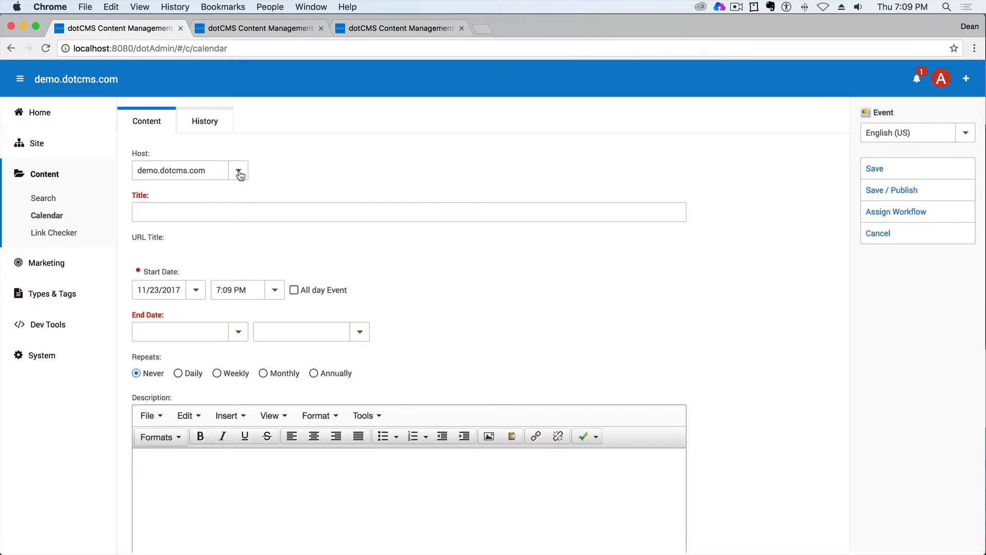
pyautogui.click(239, 173)
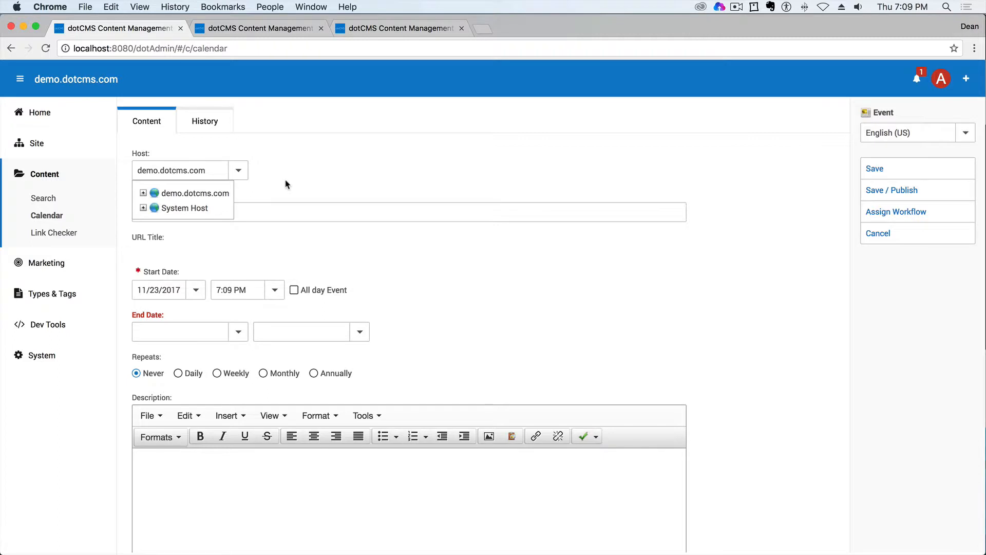
pyautogui.click(340, 194)
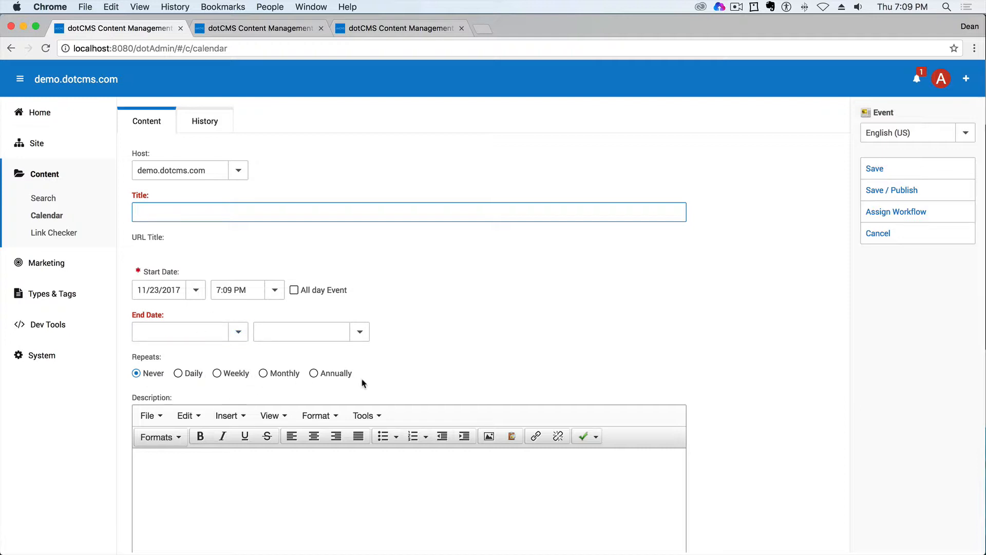
pyautogui.scroll(-1, 380, 384)
pyautogui.scroll(-5, 380, 384)
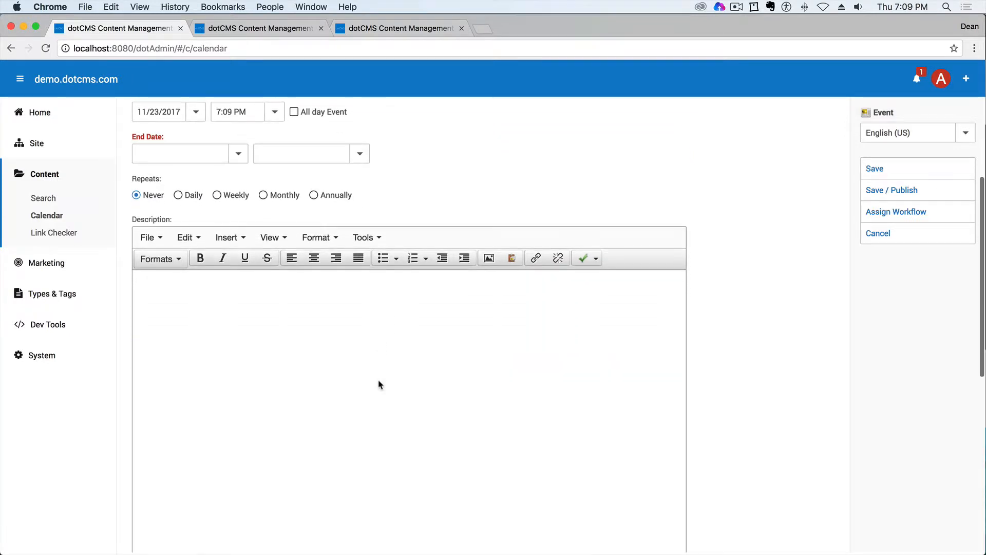
pyautogui.scroll(-10, 380, 384)
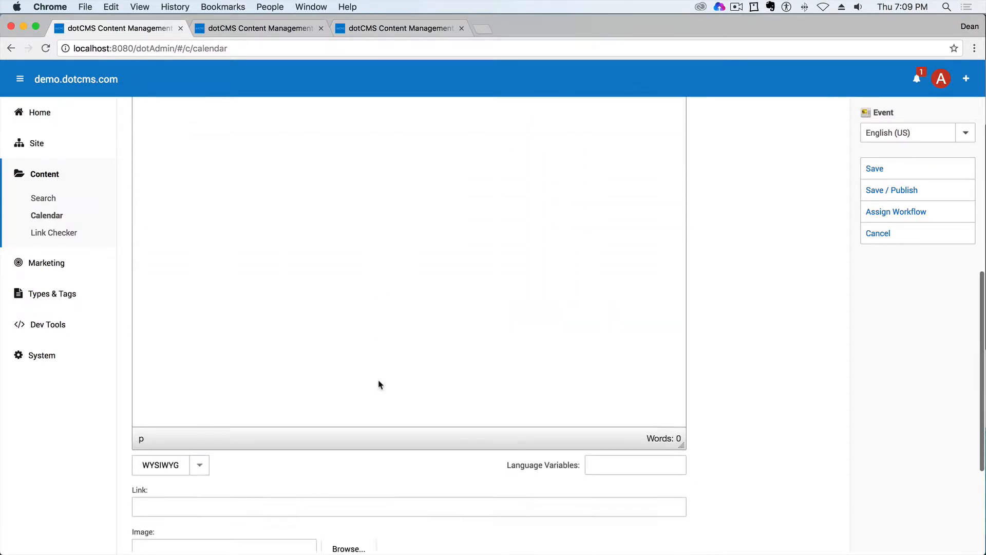
pyautogui.click(310, 335)
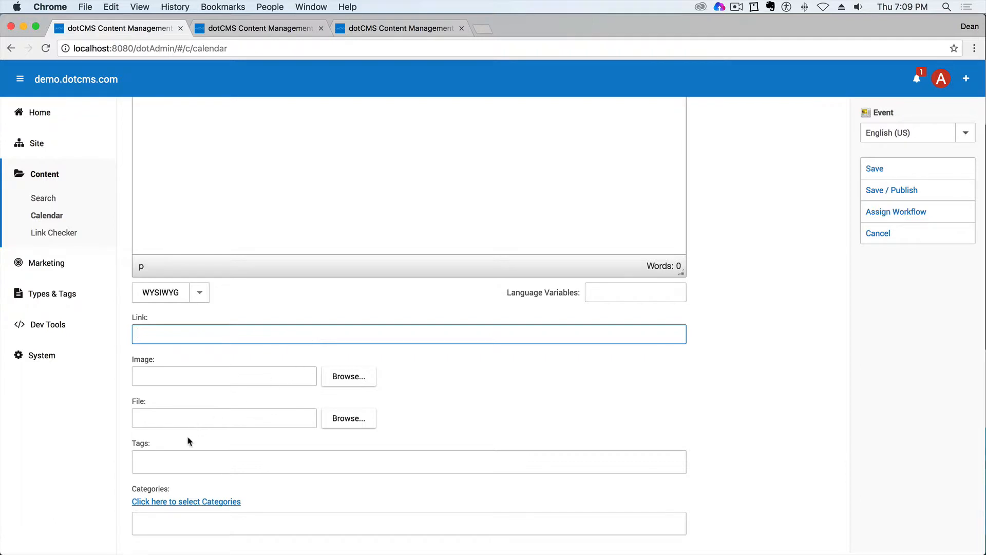
pyautogui.click(177, 454)
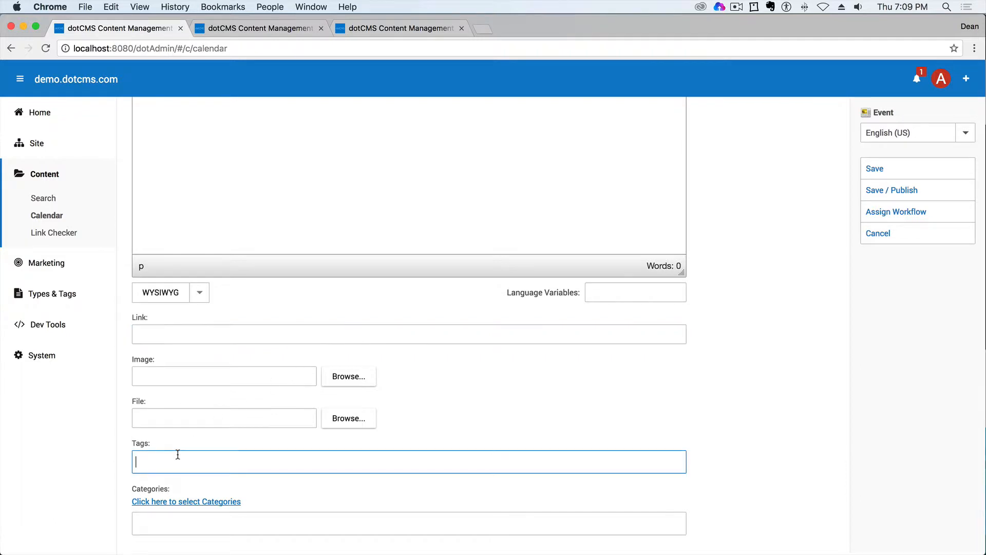
pyautogui.click(197, 502)
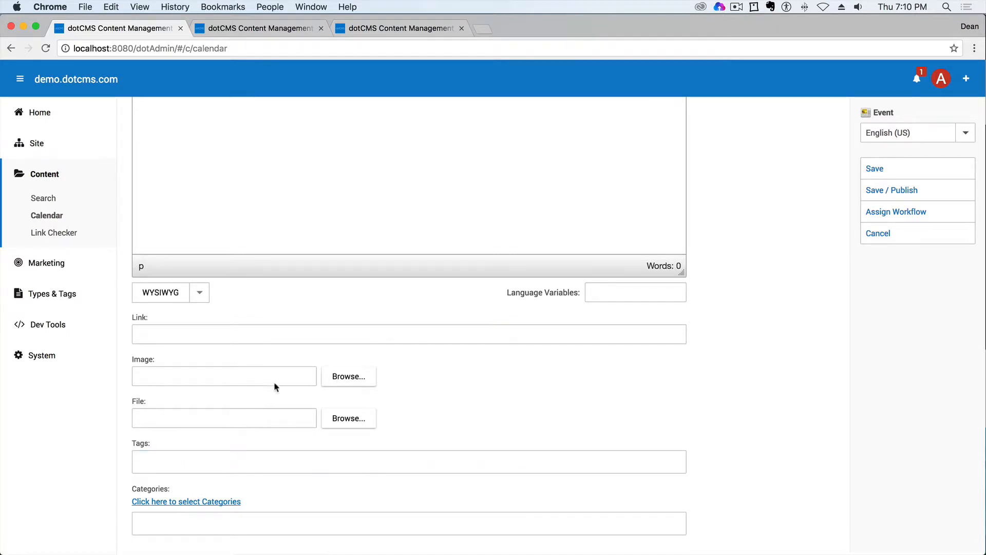
# - Switch to the prepared SpaceX Zuma launch event and set its image to Zuma_vertical_8.jpg
pyautogui.click(272, 27)
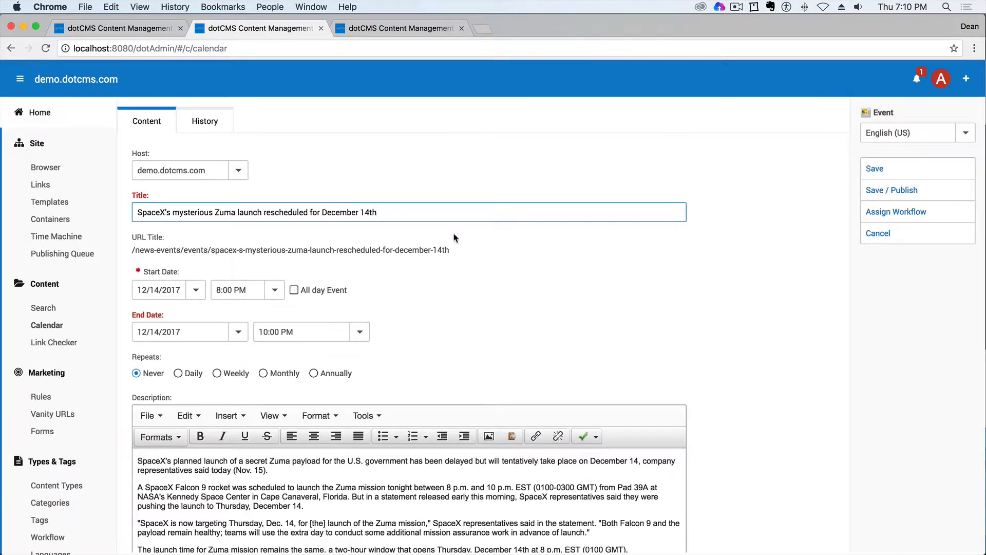
pyautogui.click(166, 290)
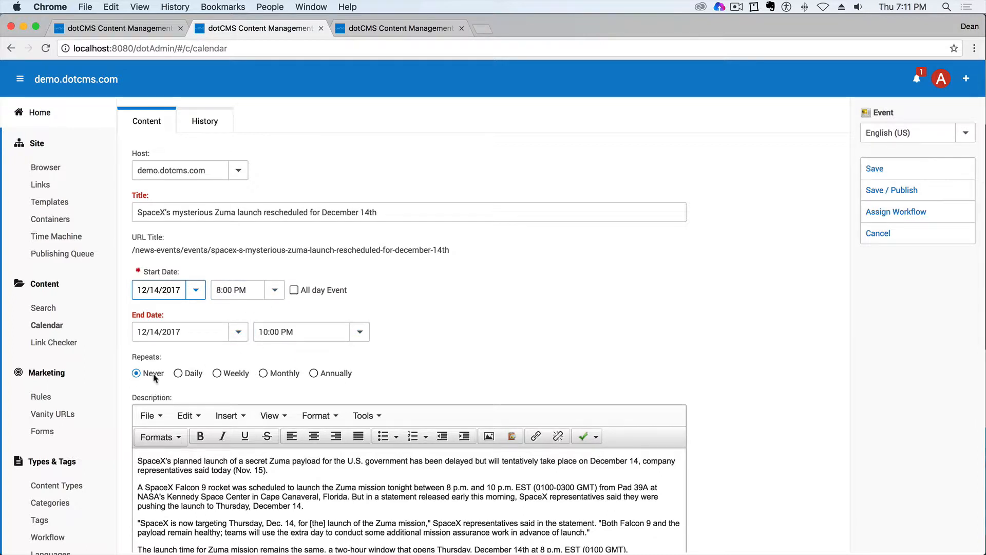
pyautogui.scroll(-15, 457, 339)
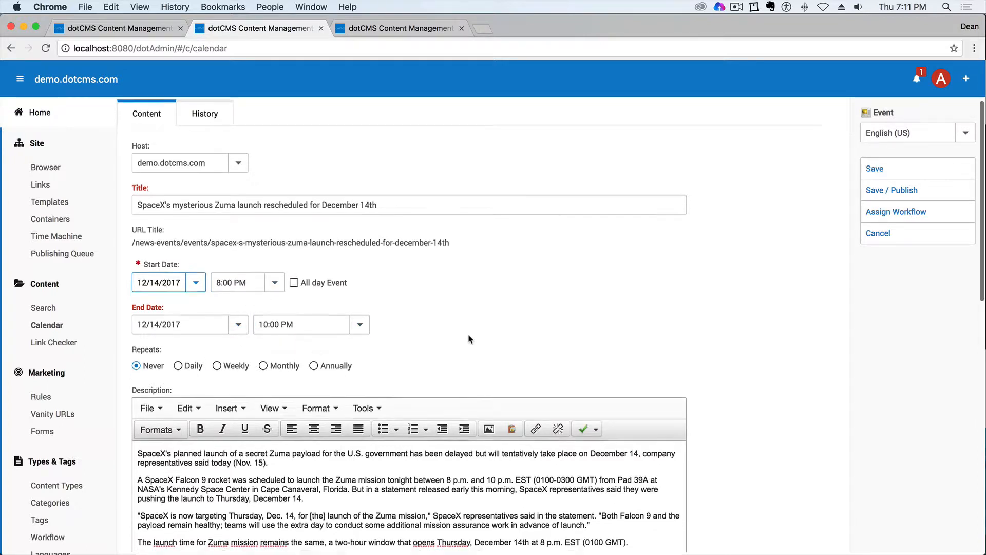
pyautogui.scroll(-5, 382, 297)
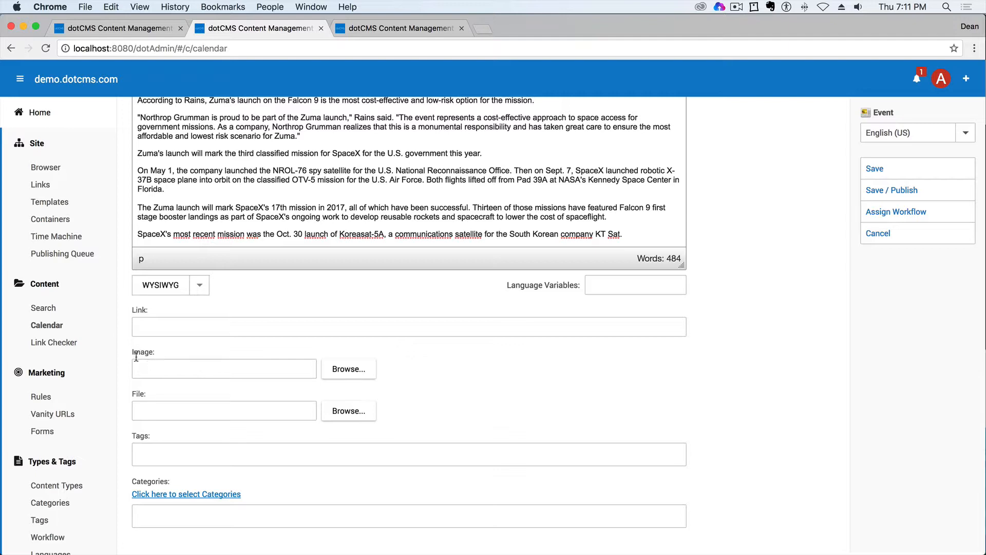
pyautogui.click(354, 373)
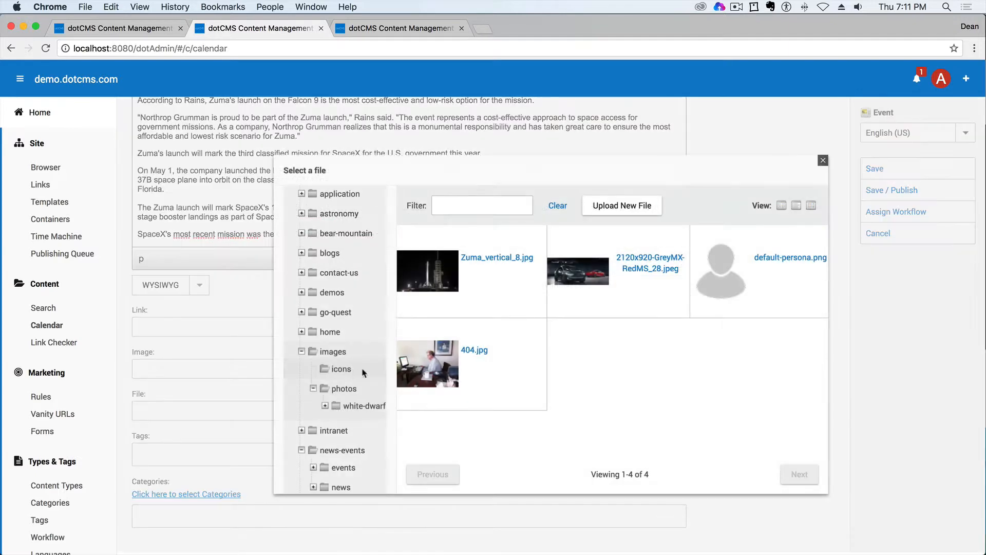
pyautogui.click(444, 267)
pyautogui.scroll(-2, 468, 428)
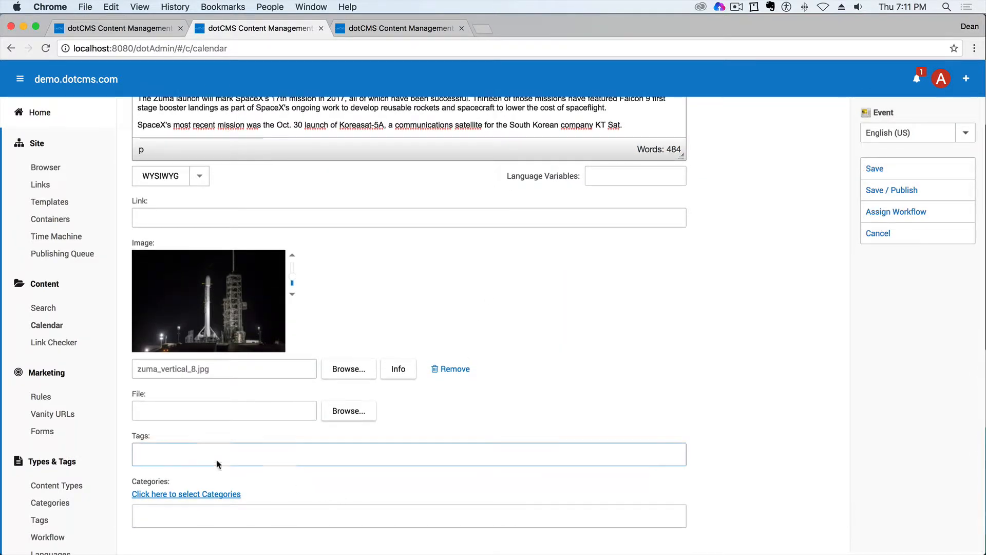
# - Tag the SpaceX event with SpaceX, elon musk, Falcon 9 and Launch
pyautogui.click(181, 454)
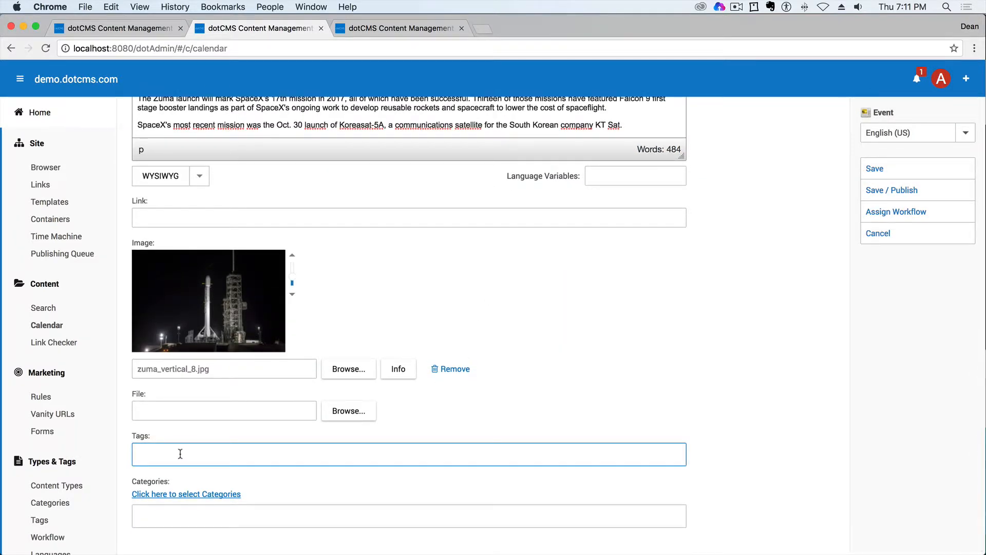
pyautogui.write('SpaceX')
pyautogui.press('Return')
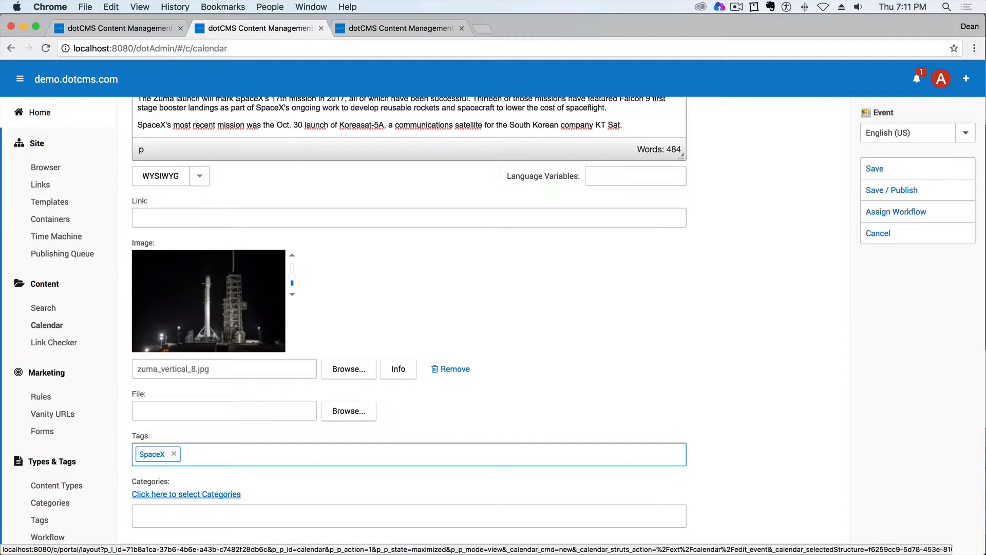
pyautogui.write('Elo')
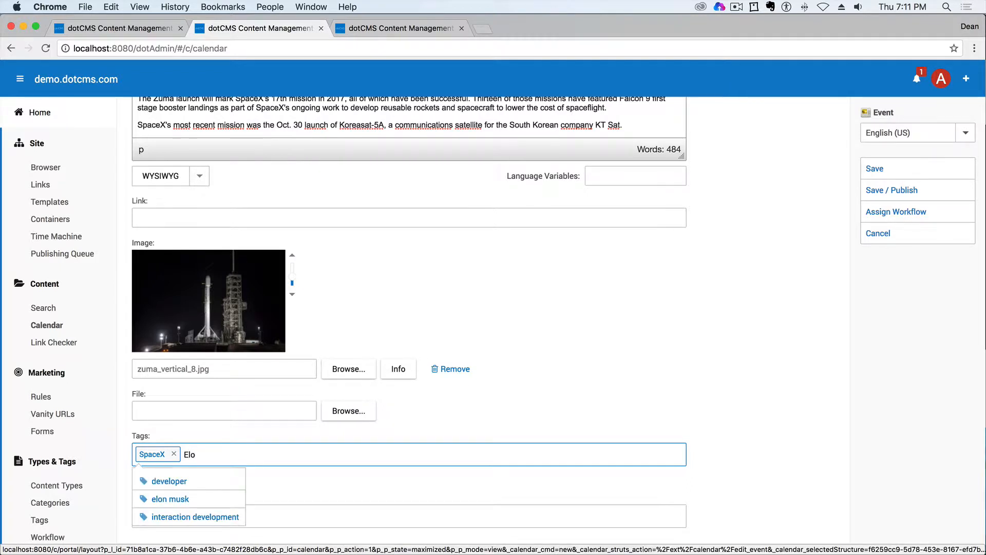
pyautogui.click(173, 499)
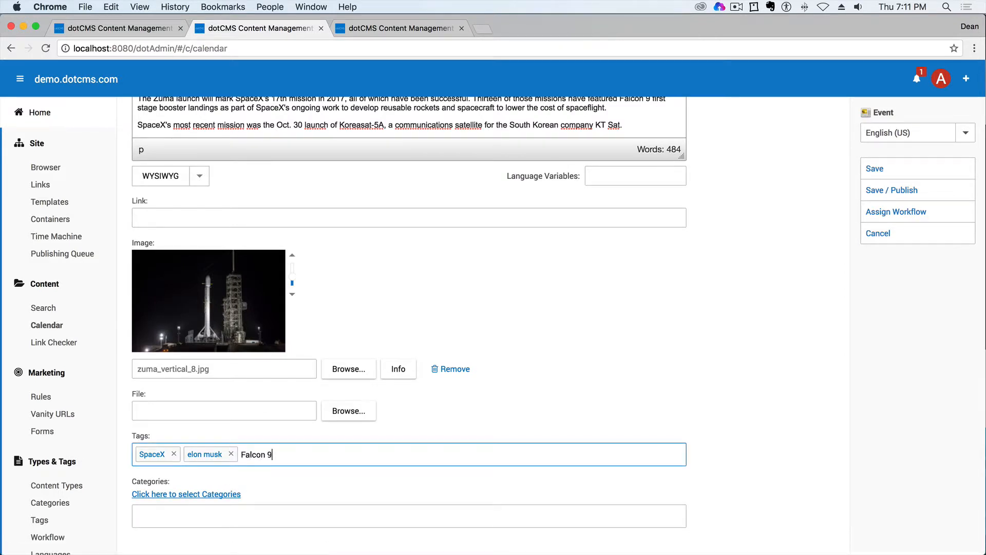
pyautogui.write('Falcon 9, ')
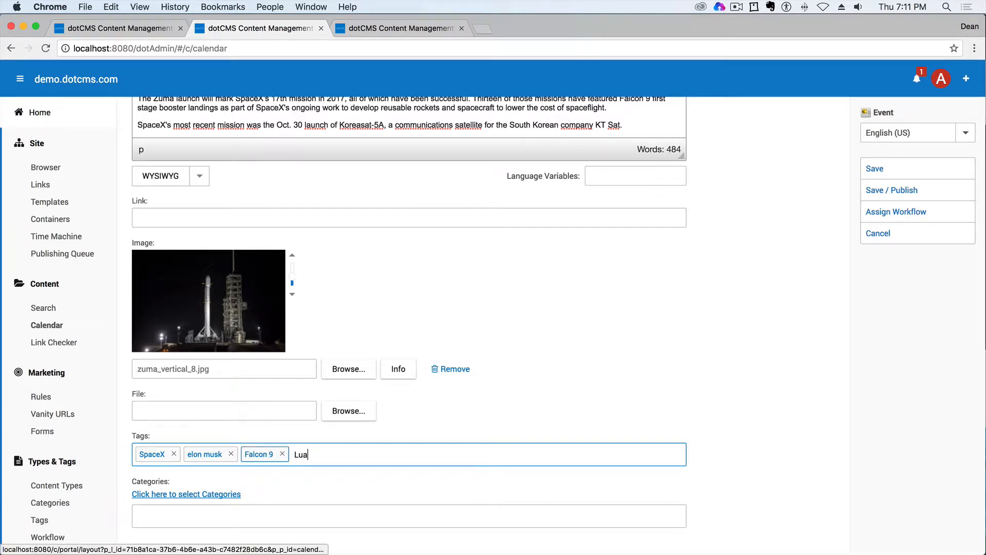
pyautogui.write('Lua')
pyautogui.press('BackSpace')
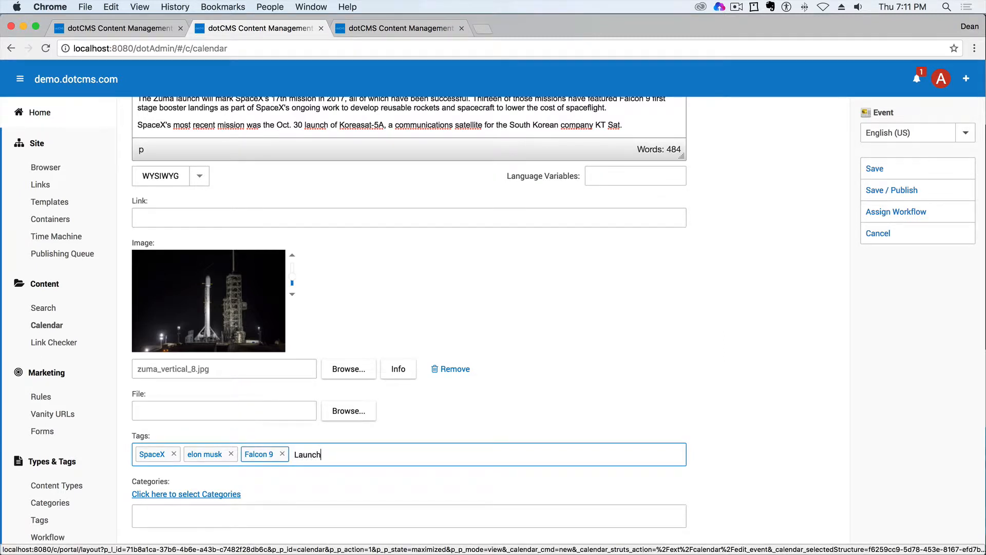
pyautogui.write(',')
# - Assign the Launch Event category to the SpaceX event, and save and publish it
pyautogui.click(211, 494)
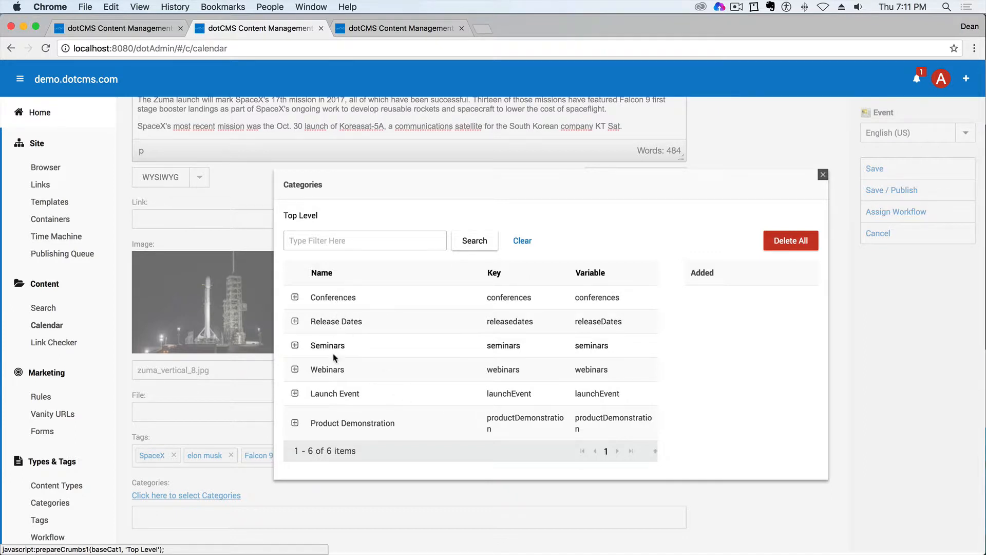
pyautogui.click(336, 394)
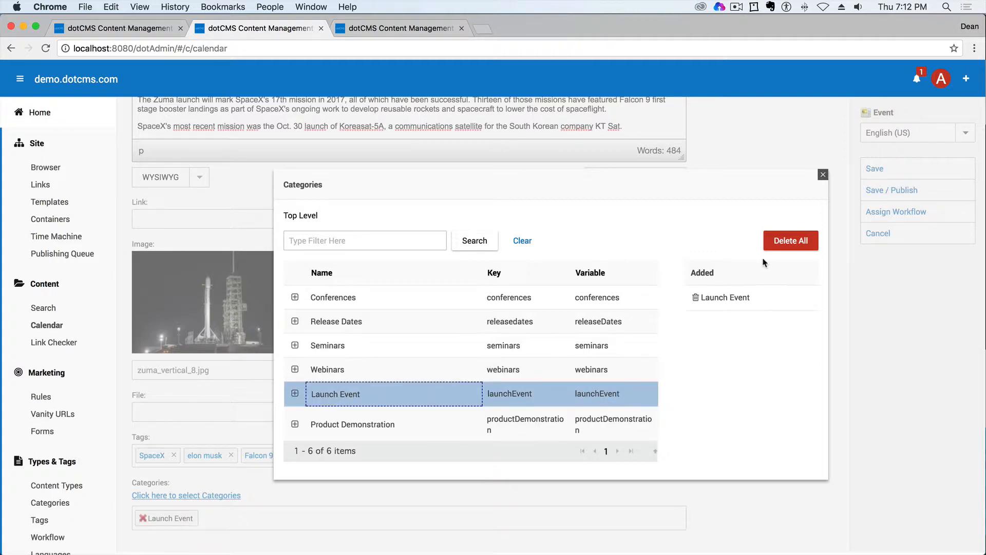
pyautogui.click(823, 176)
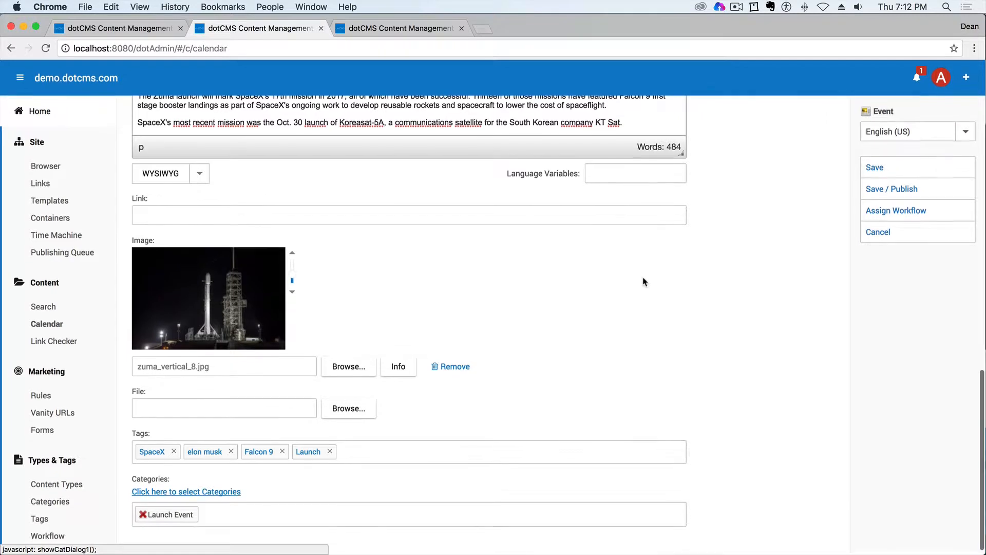
pyautogui.click(915, 192)
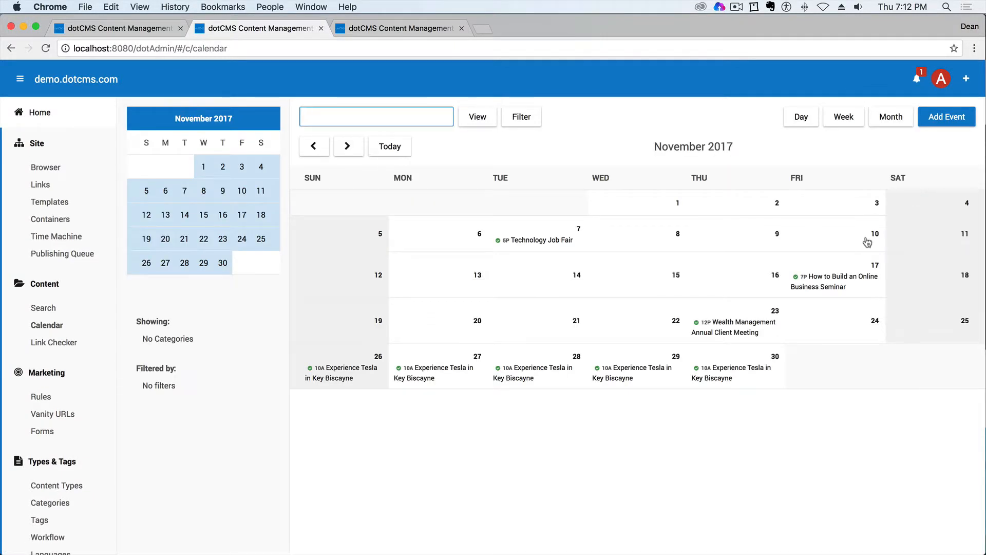
# - Advance the admin calendar to December 2017, and switch to the Quest website to show the events around December 14
pyautogui.click(353, 150)
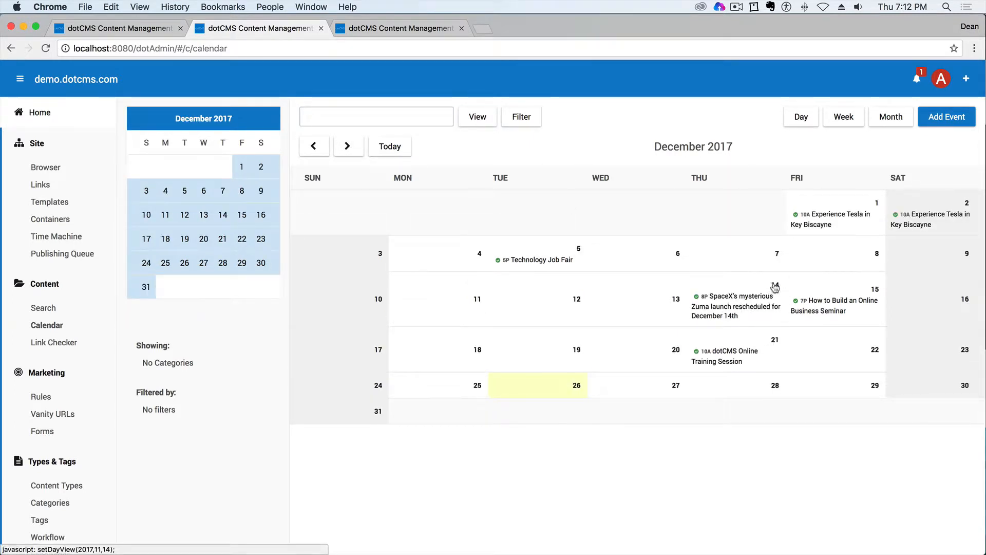
pyautogui.hotkey('ctrl', 'Up')
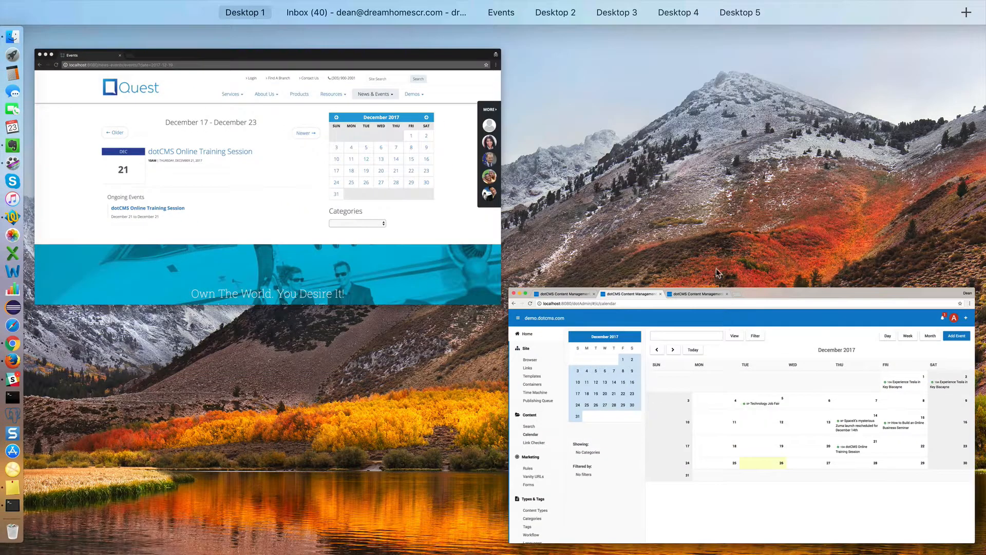
pyautogui.click(464, 166)
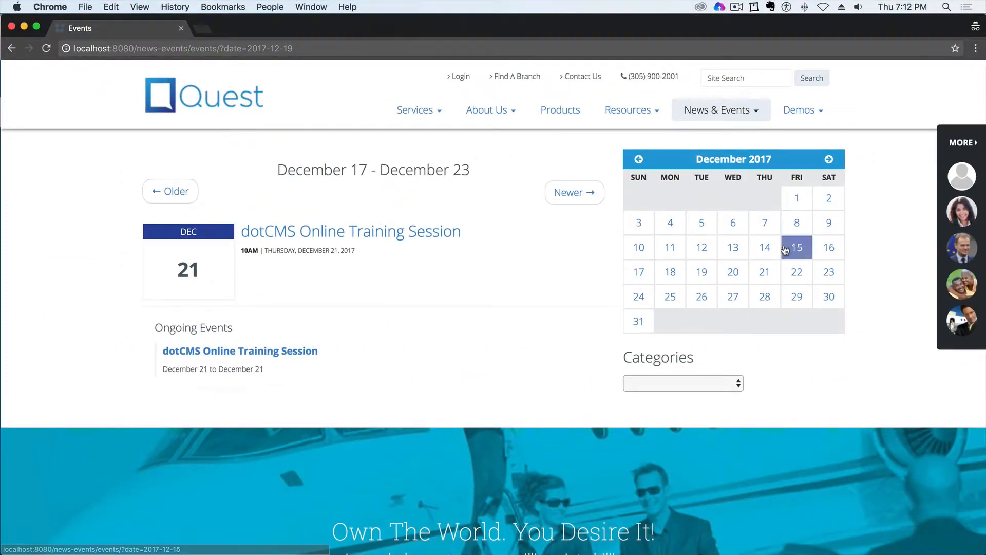
pyautogui.click(765, 247)
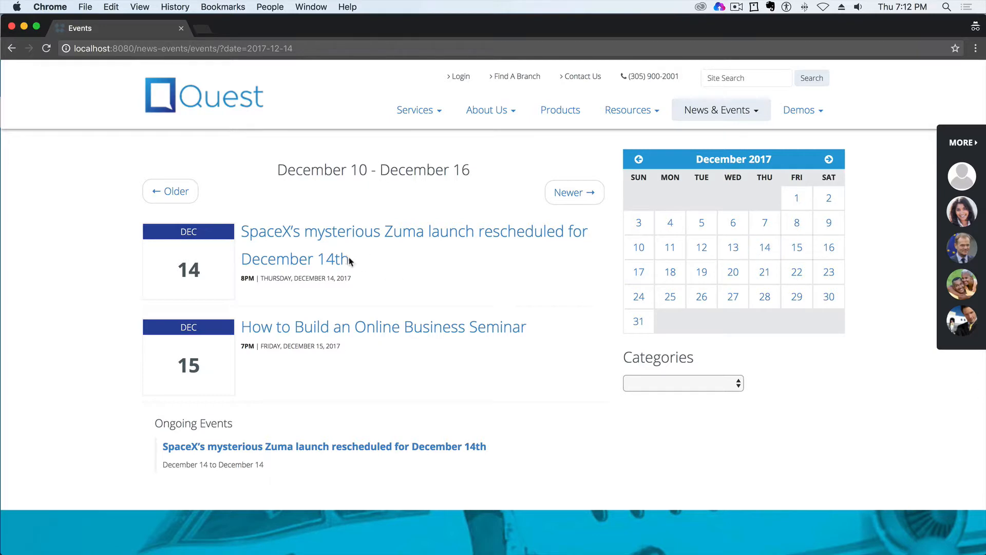
# - Open the SpaceX Zuma launch event page on the website and review its time, tags, category, image and overview
pyautogui.click(337, 232)
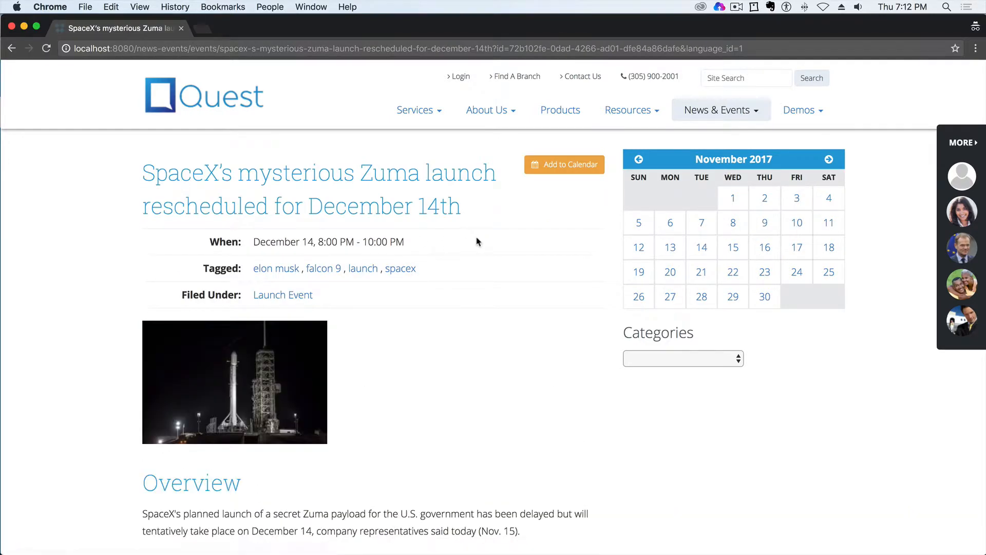
pyautogui.scroll(-5, 501, 249)
pyautogui.scroll(-10, 502, 249)
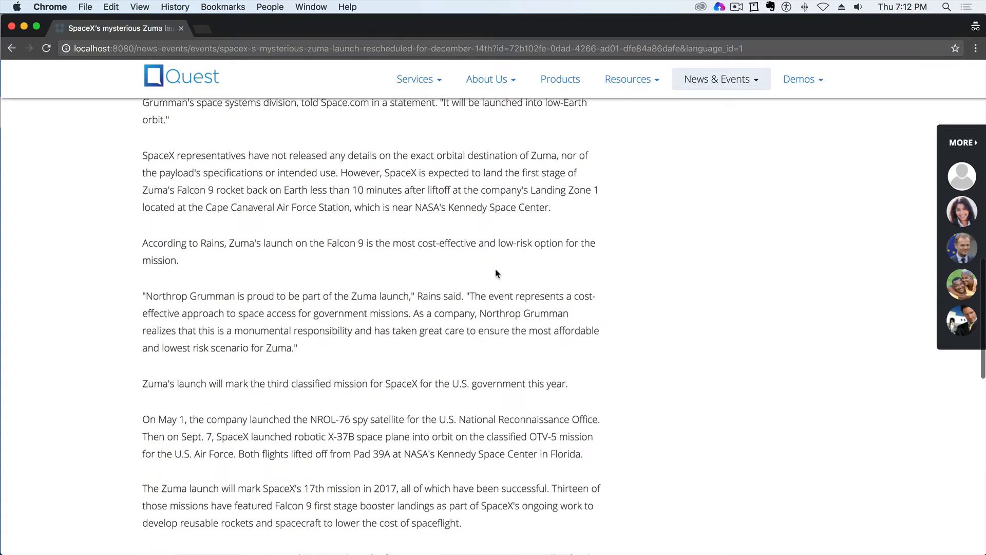
pyautogui.scroll(15, 496, 272)
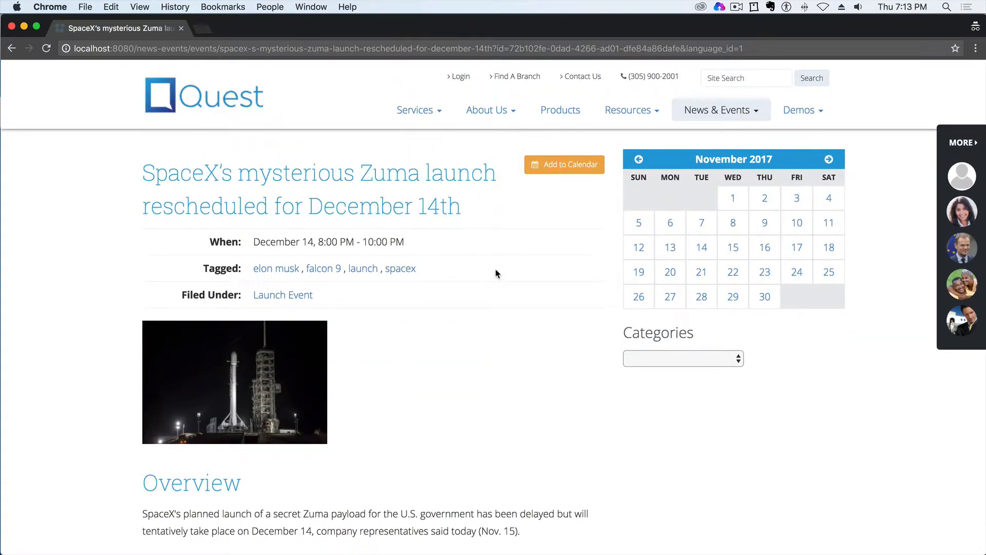
# - Switch back to the dotCMS admin and bring up the prepared Experience Tesla in Cocoa Beach event, selecting its title text
pyautogui.hotkey('ctrl', 'Up')
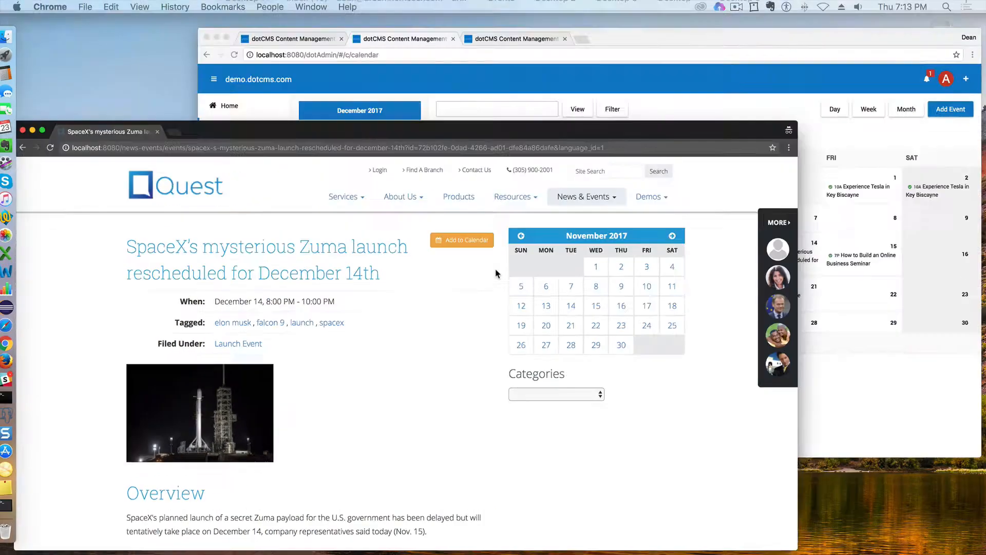
pyautogui.click(678, 174)
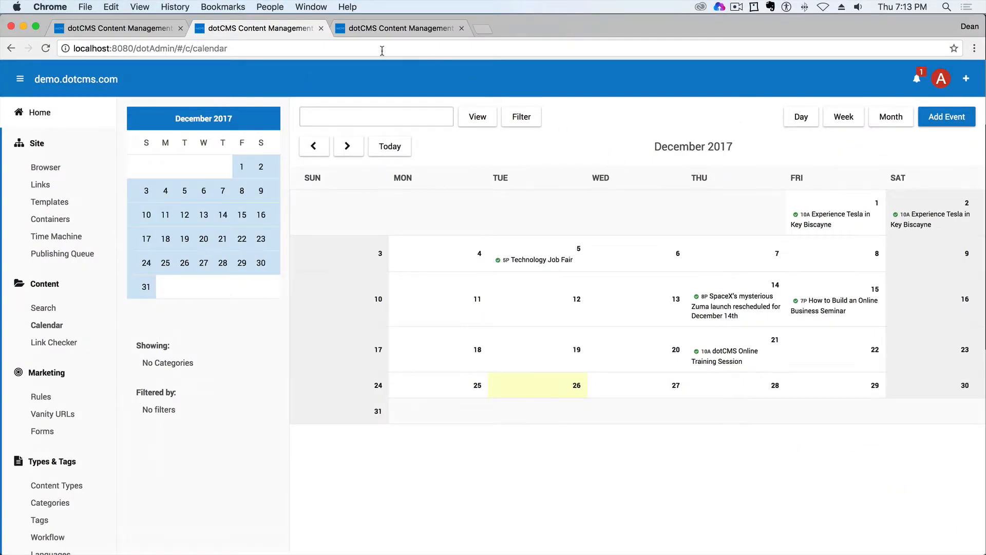
pyautogui.click(373, 30)
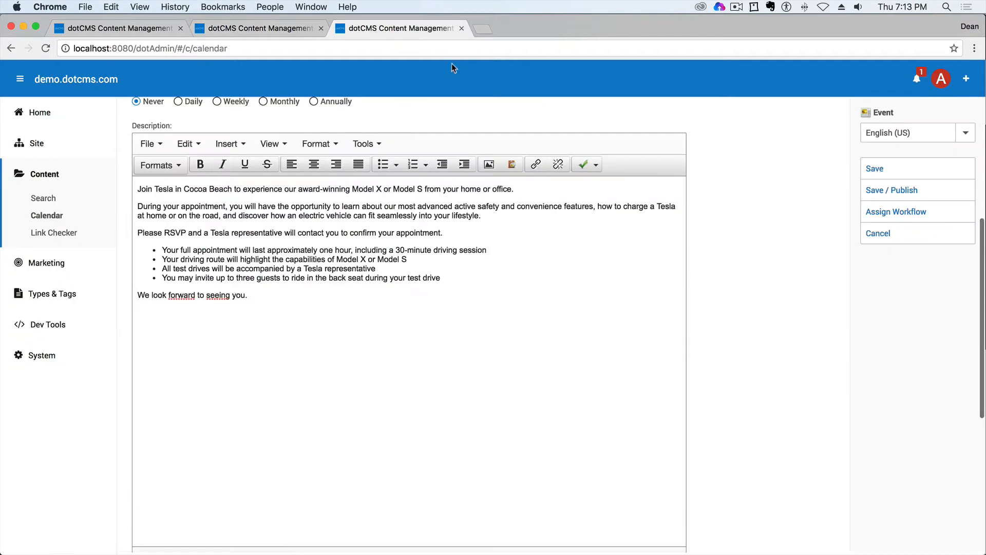
pyautogui.scroll(5, 586, 255)
pyautogui.moveTo(303, 208); pyautogui.dragTo(136, 212)
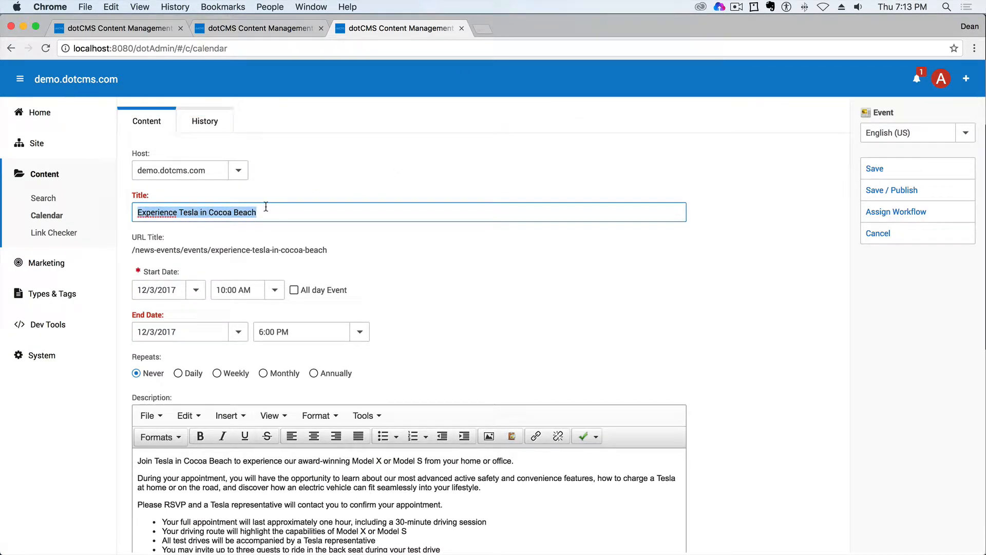
# - Set the Tesla event to repeat daily, every 1 day, with the recurrence ending on 12/9/2017
pyautogui.scroll(-1, 384, 259)
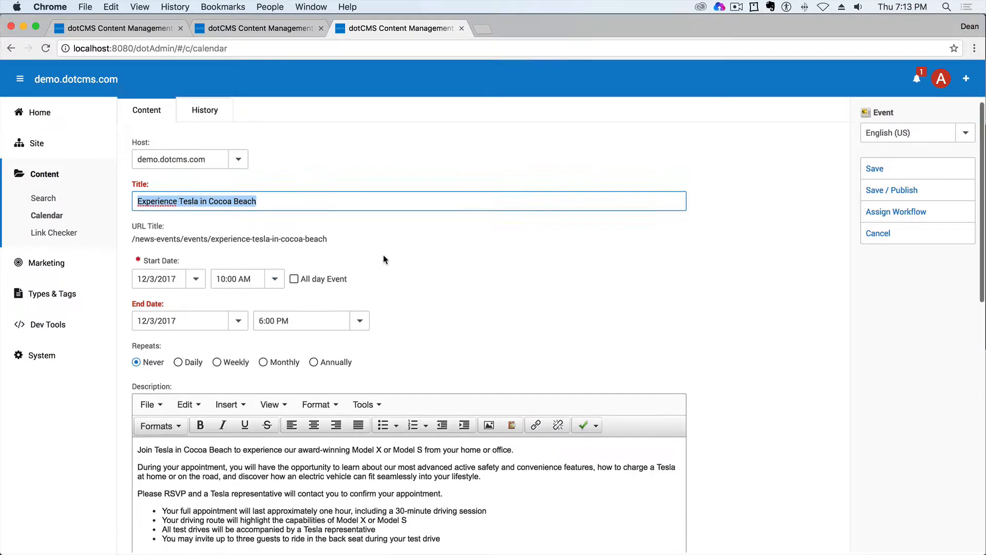
pyautogui.scroll(-1, 384, 260)
pyautogui.click(155, 259)
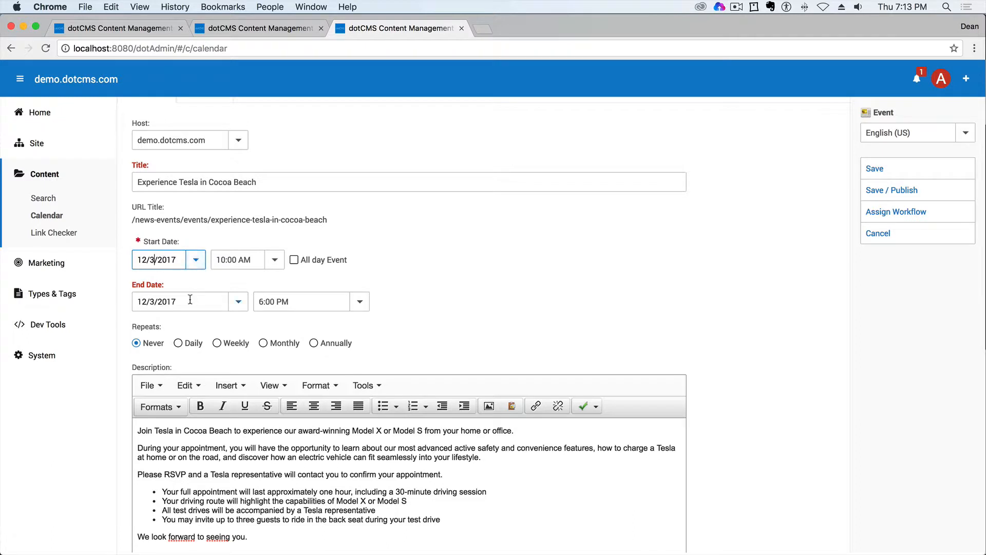
pyautogui.click(159, 302)
pyautogui.click(178, 344)
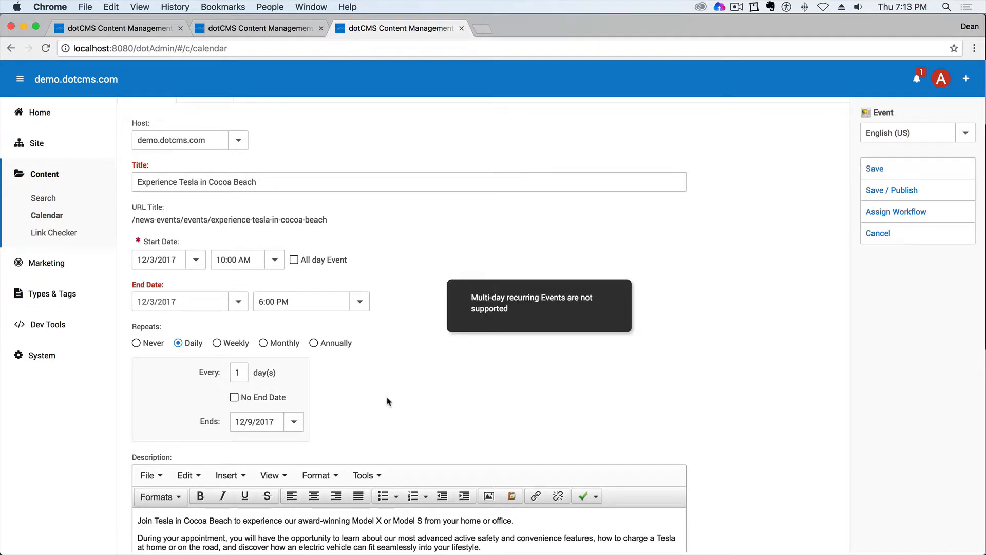
pyautogui.scroll(-3, 388, 401)
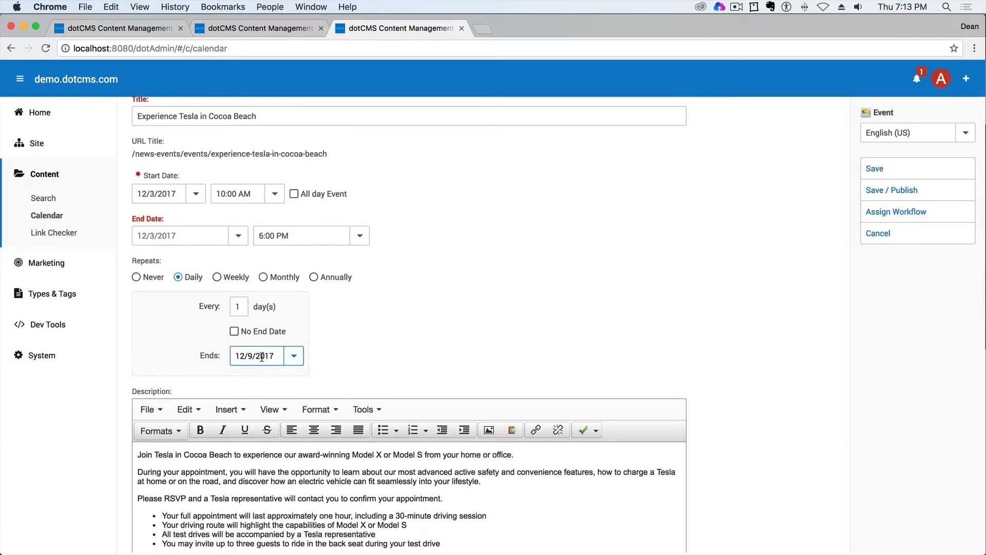
pyautogui.click(293, 356)
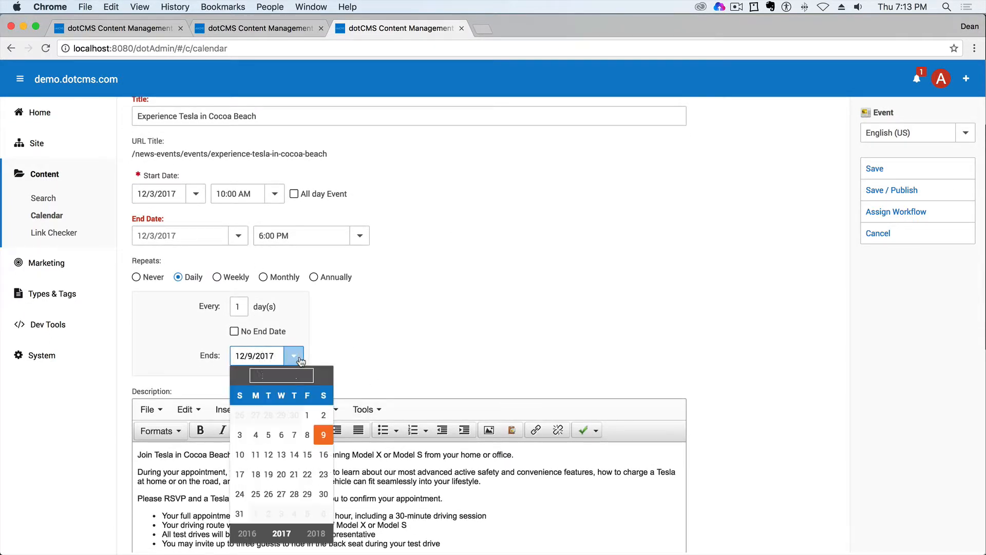
pyautogui.click(324, 436)
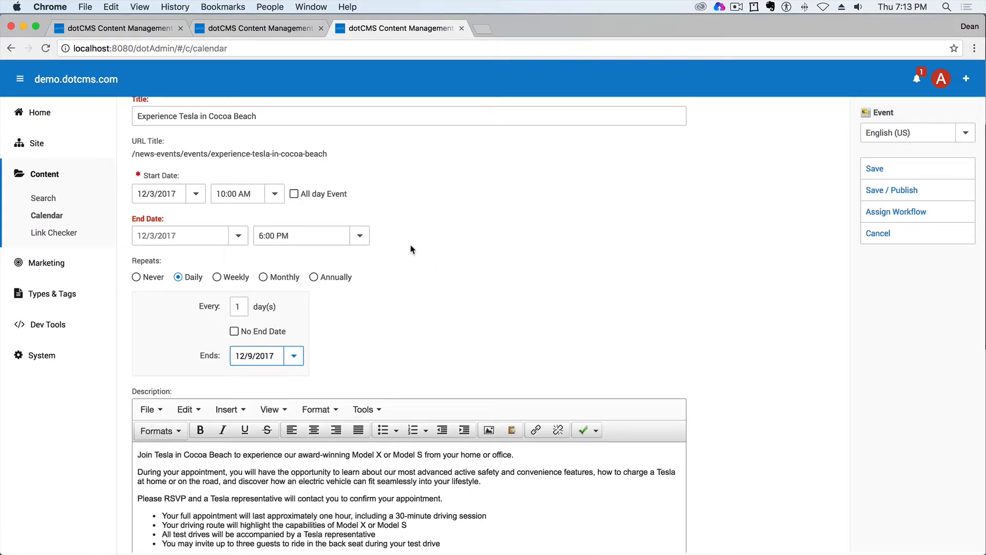
# - Look through the weekly, monthly and annual recurrence options, and return the event to daily repetition
pyautogui.click(217, 277)
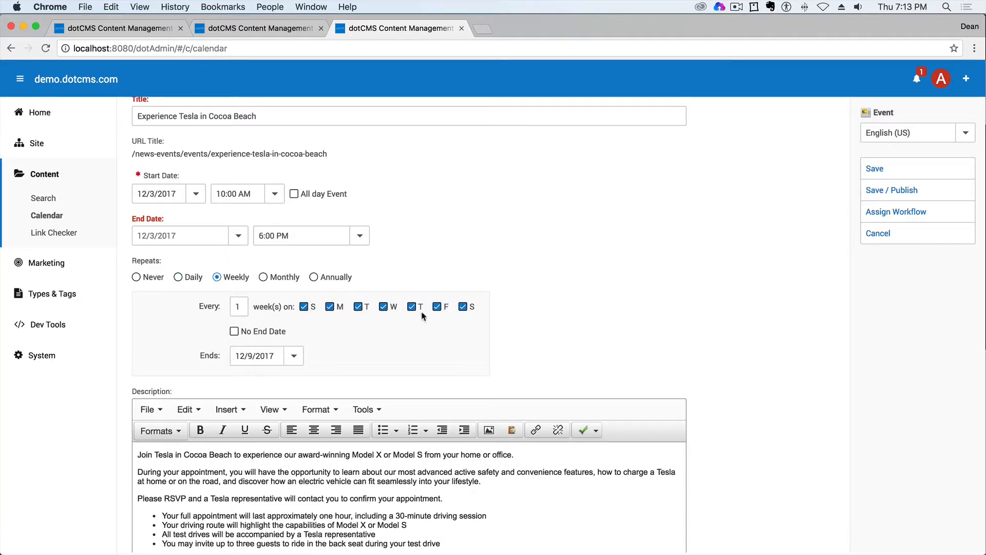
pyautogui.click(263, 277)
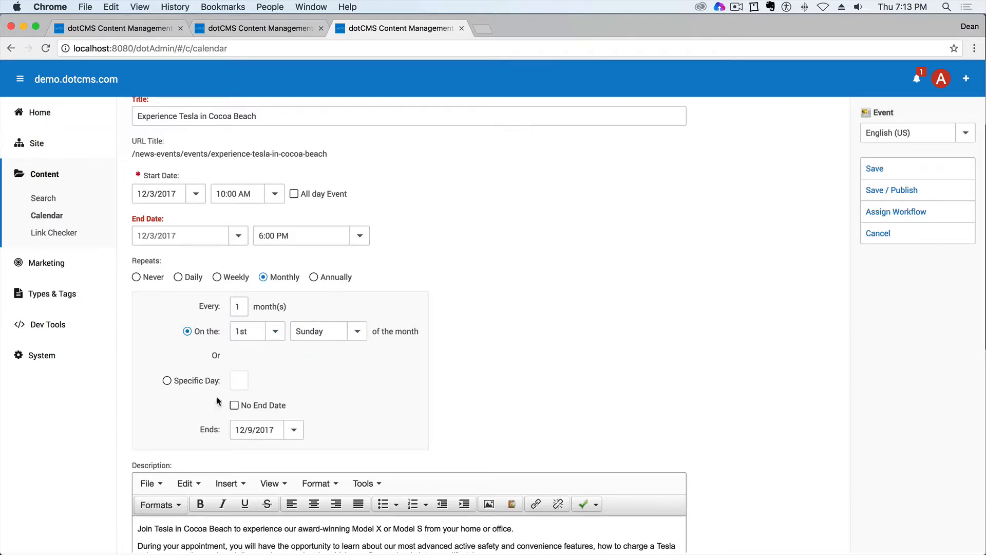
pyautogui.click(314, 278)
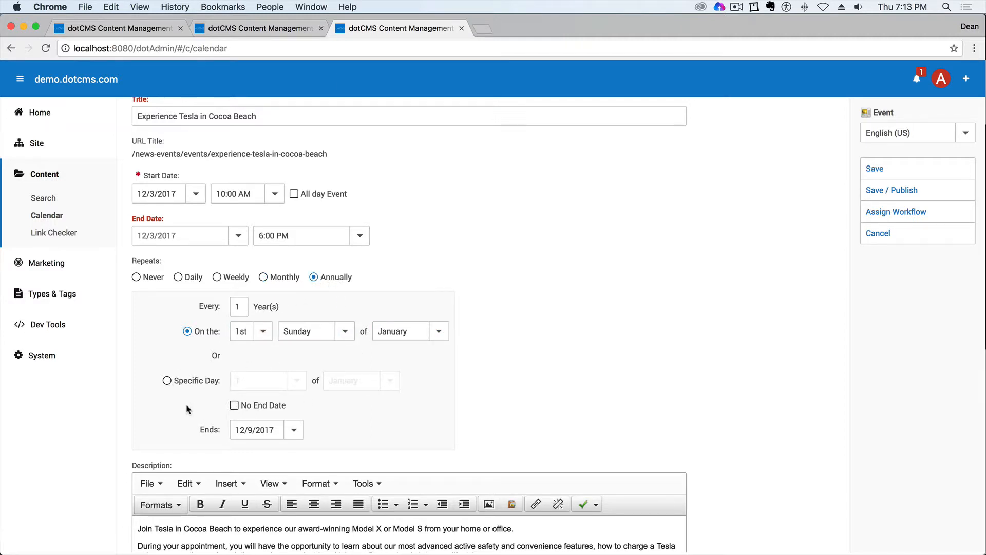
pyautogui.click(178, 277)
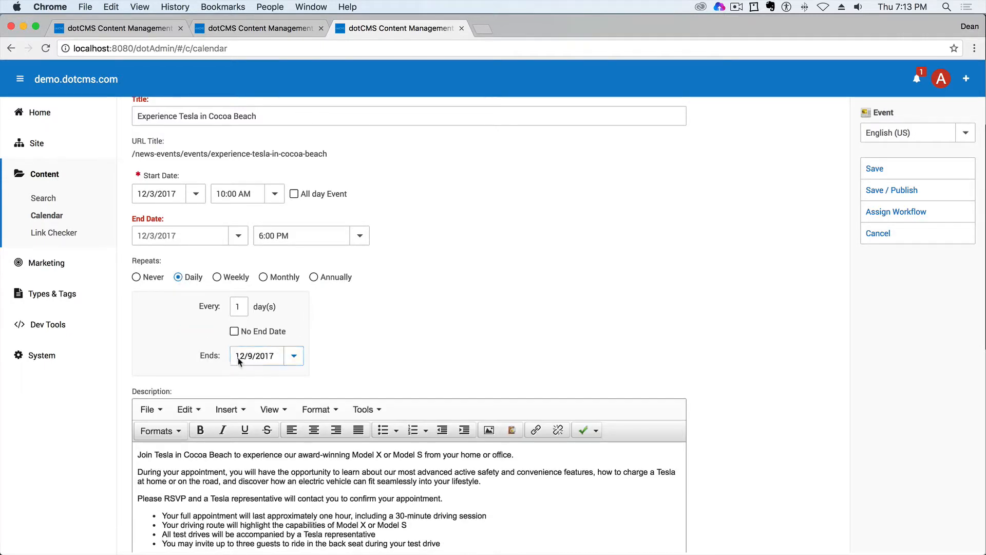
# - Attach the image 2120x920-GreyMX-RedMS_28.jpeg from the demo.dotcms.com host to the event
pyautogui.scroll(-5, 298, 356)
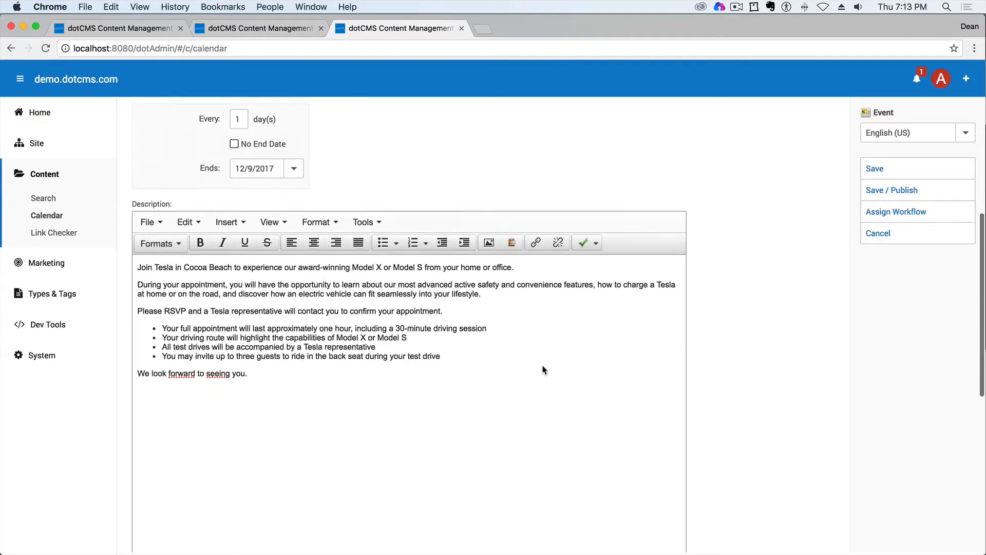
pyautogui.scroll(-8, 301, 354)
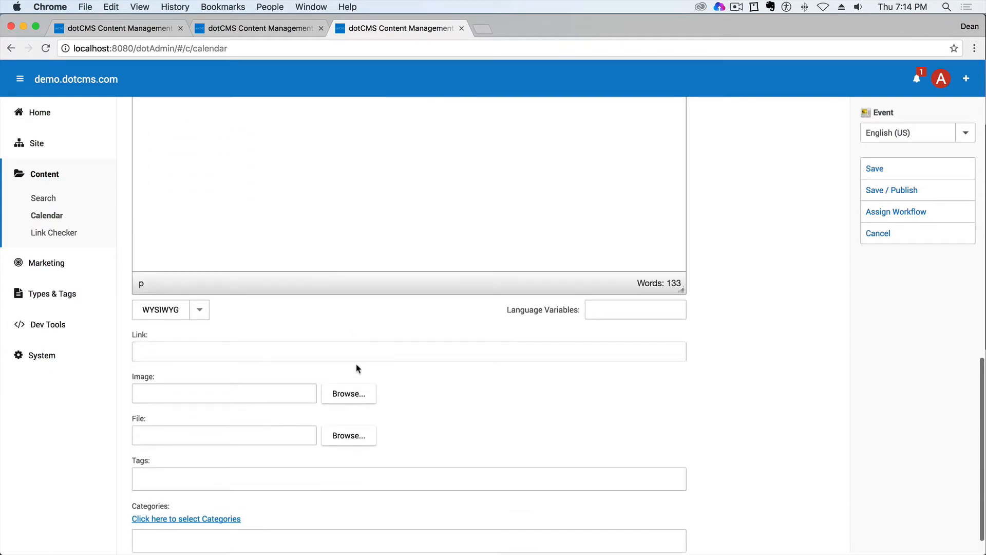
pyautogui.click(358, 369)
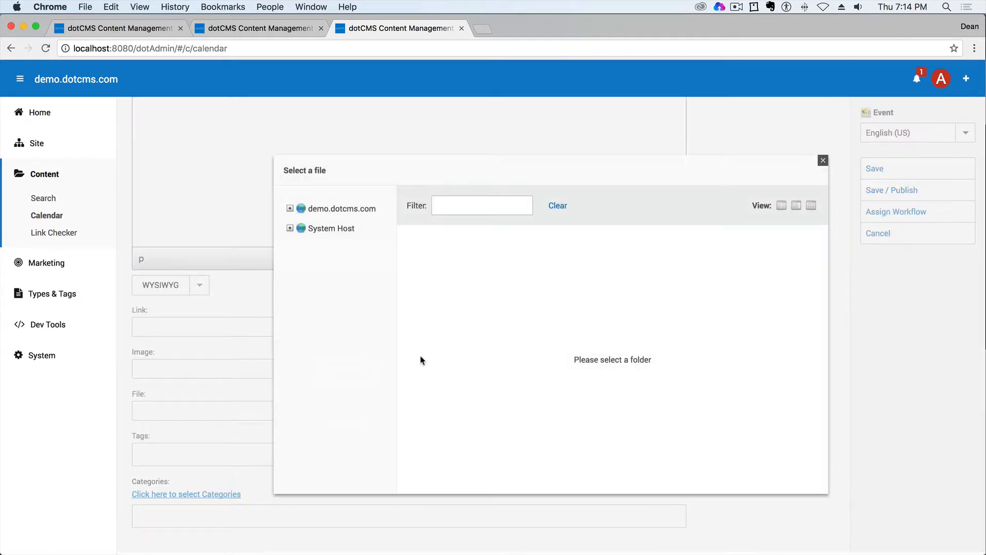
pyautogui.click(291, 208)
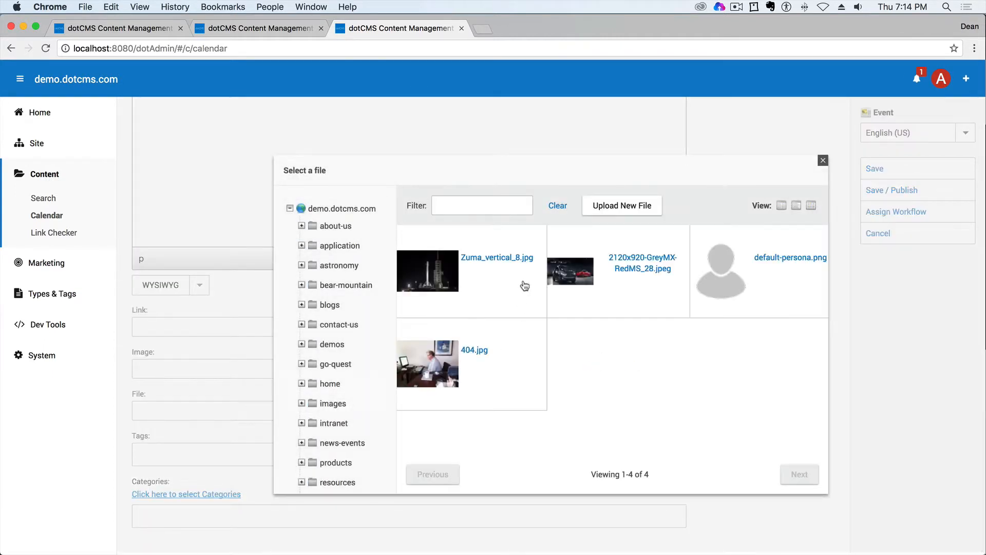
pyautogui.click(658, 280)
# - Tag the event with the existing tags elon musk, tesla, automobile and automotive
pyautogui.scroll(-3, 569, 319)
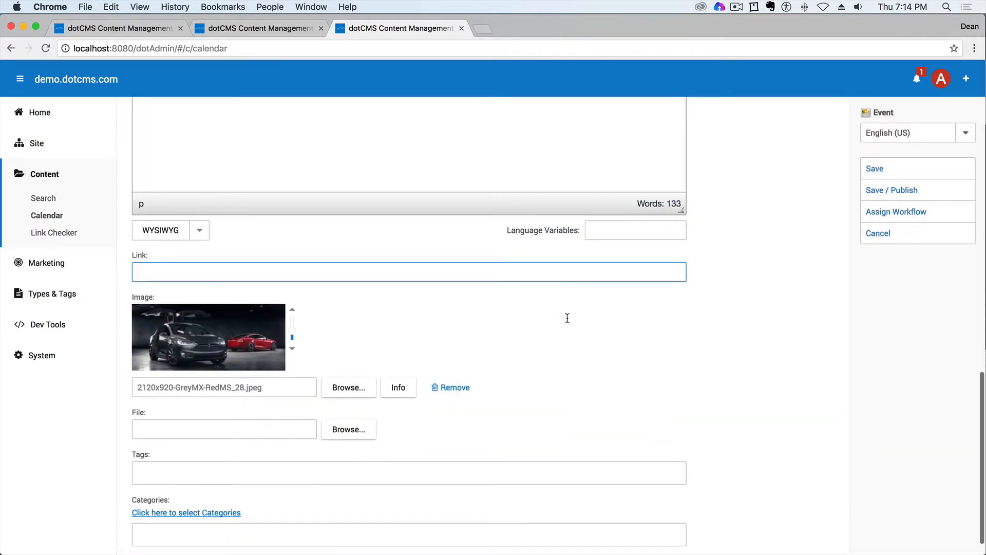
pyautogui.click(150, 451)
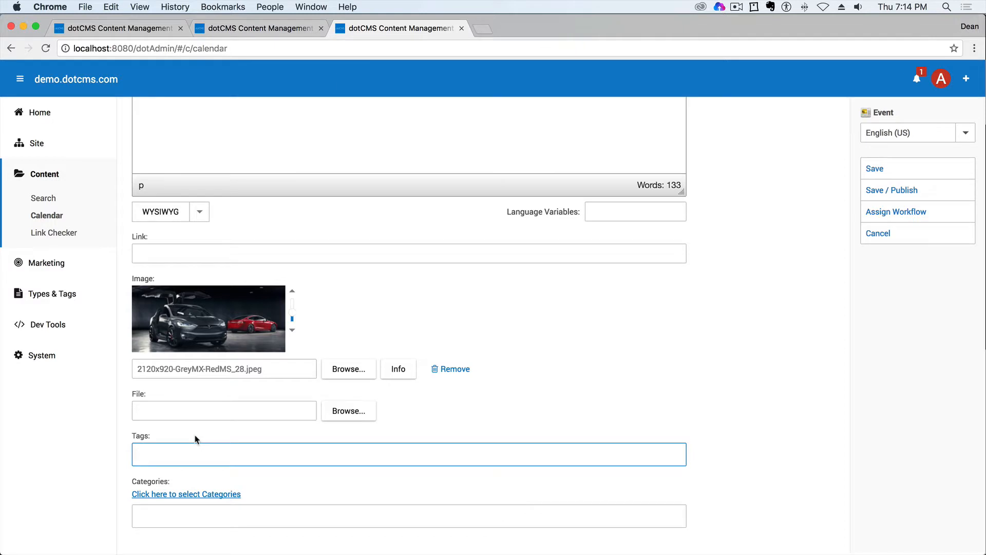
pyautogui.write('Elon')
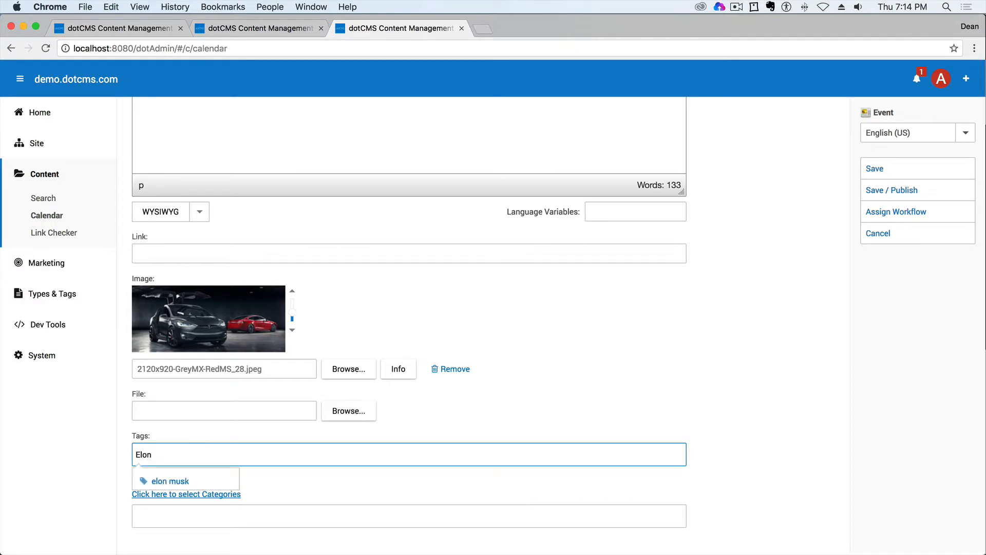
pyautogui.click(170, 480)
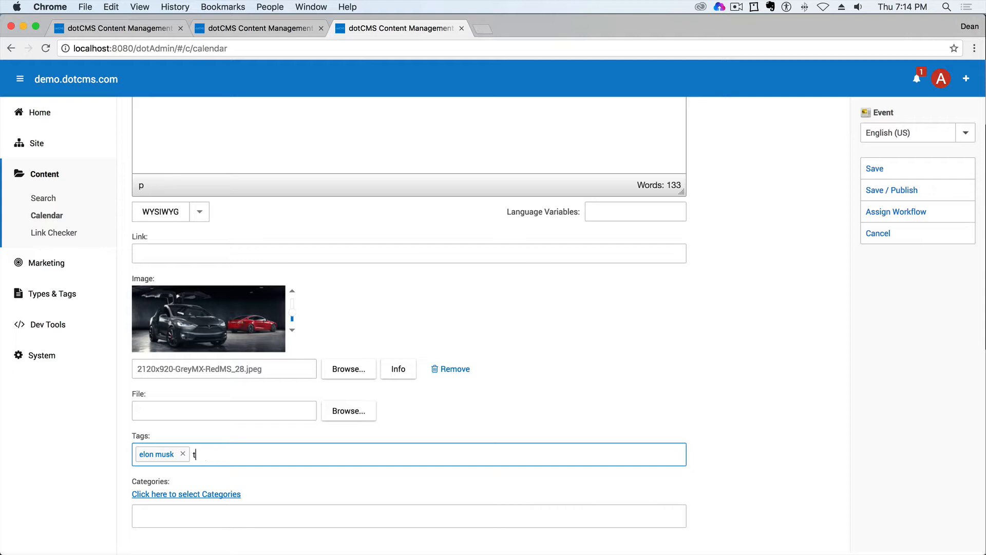
pyautogui.write('tes')
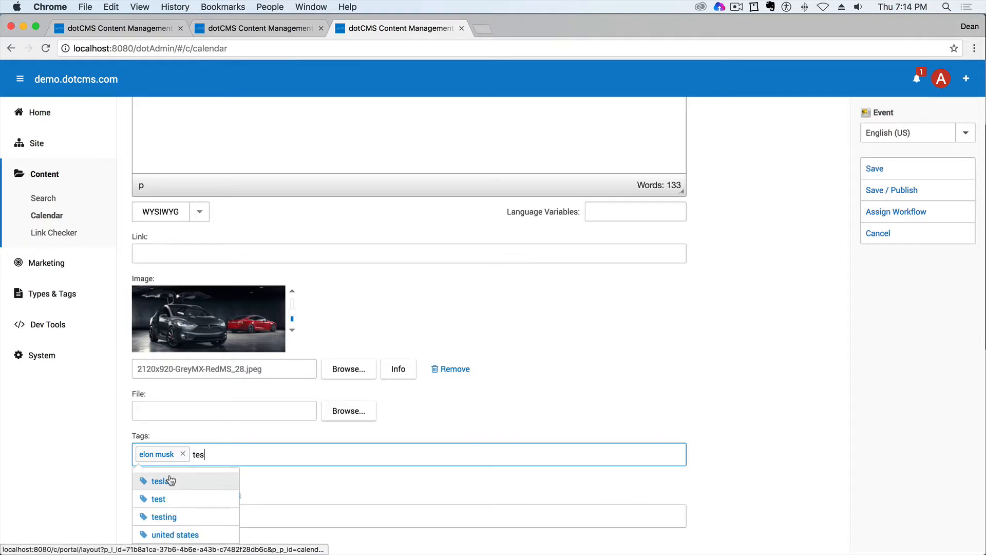
pyautogui.click(199, 480)
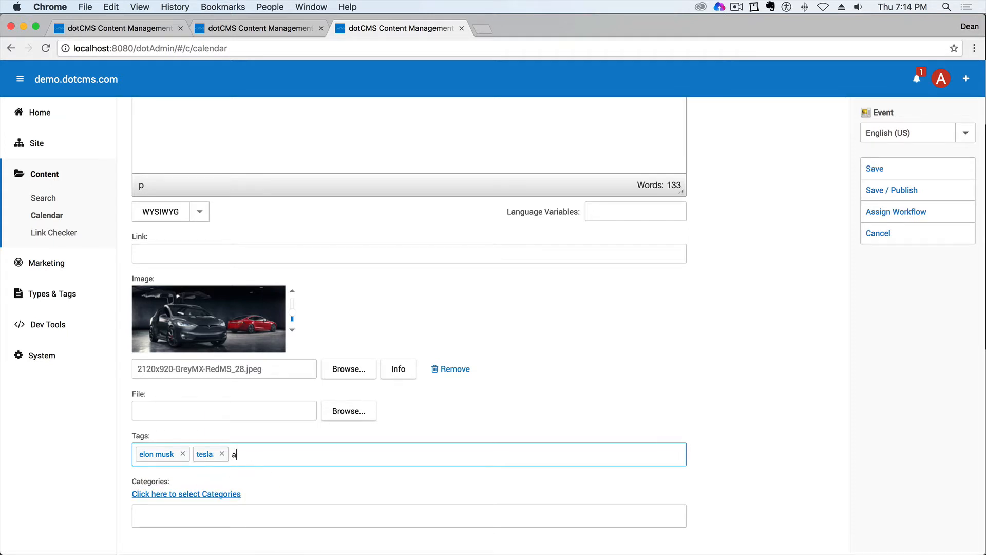
pyautogui.write('autom')
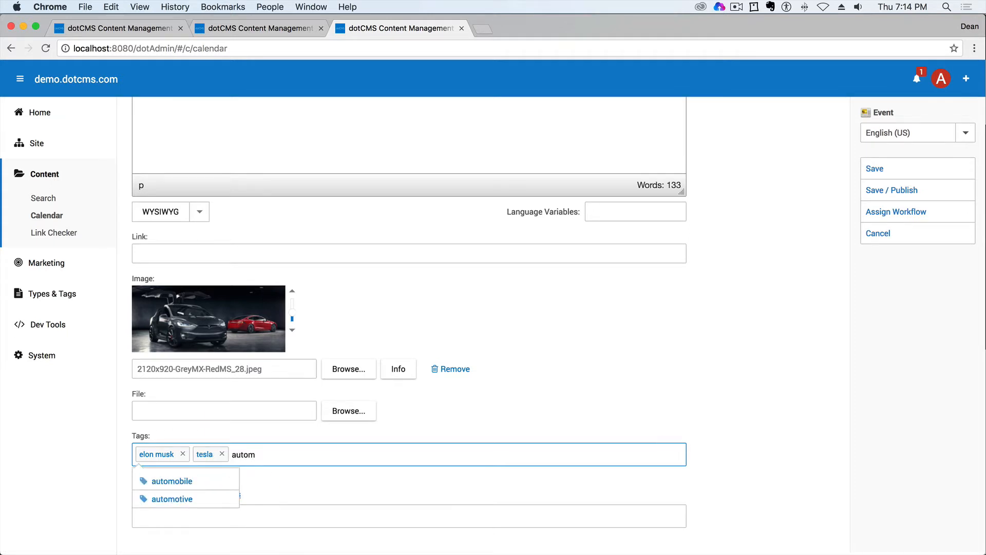
pyautogui.click(189, 479)
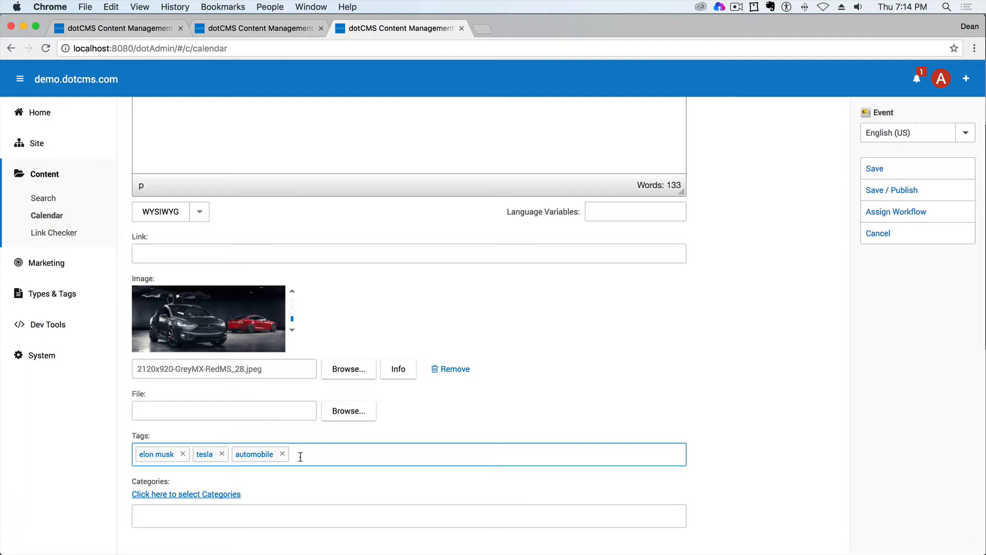
pyautogui.write('auto')
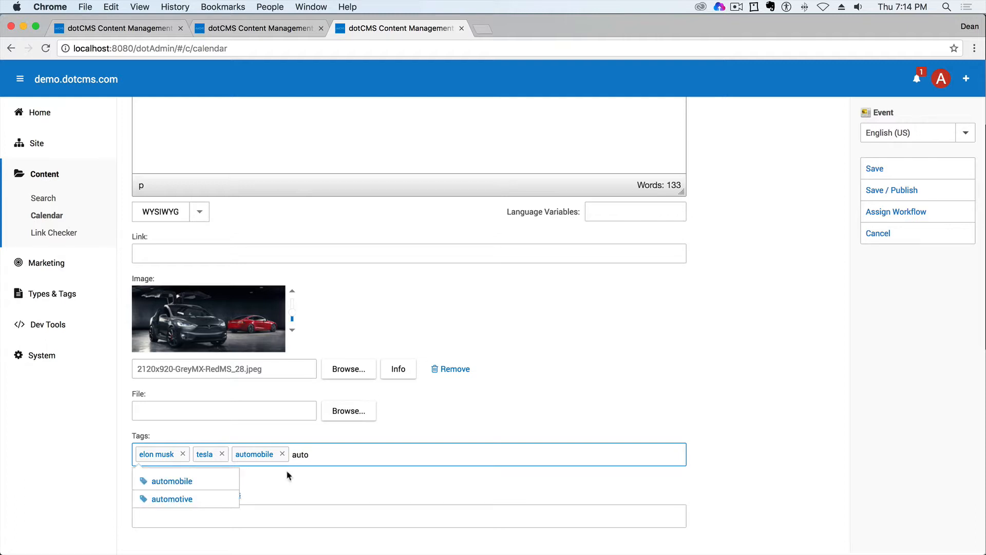
pyautogui.click(191, 498)
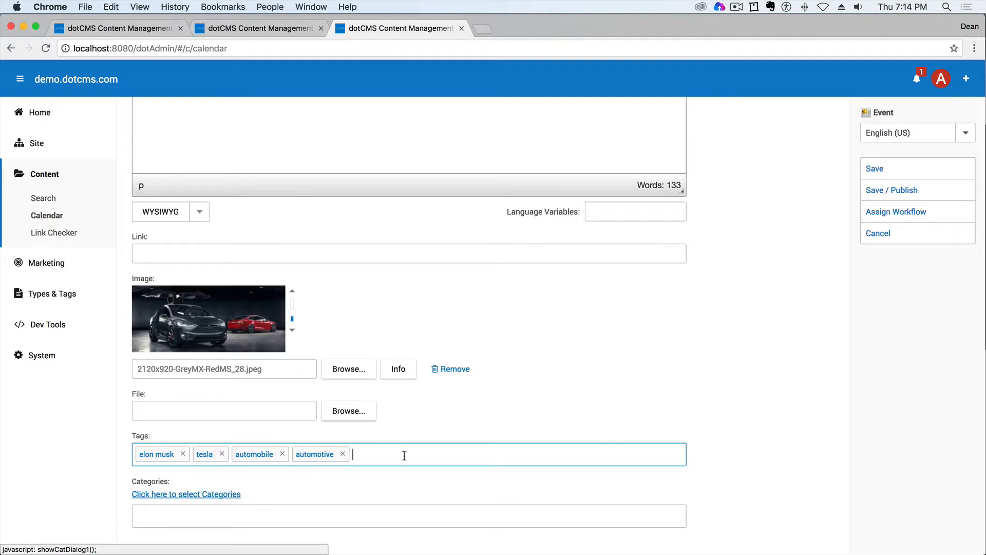
# - Assign the Product Demonstration category to the Tesla event, and save and publish it
pyautogui.click(419, 442)
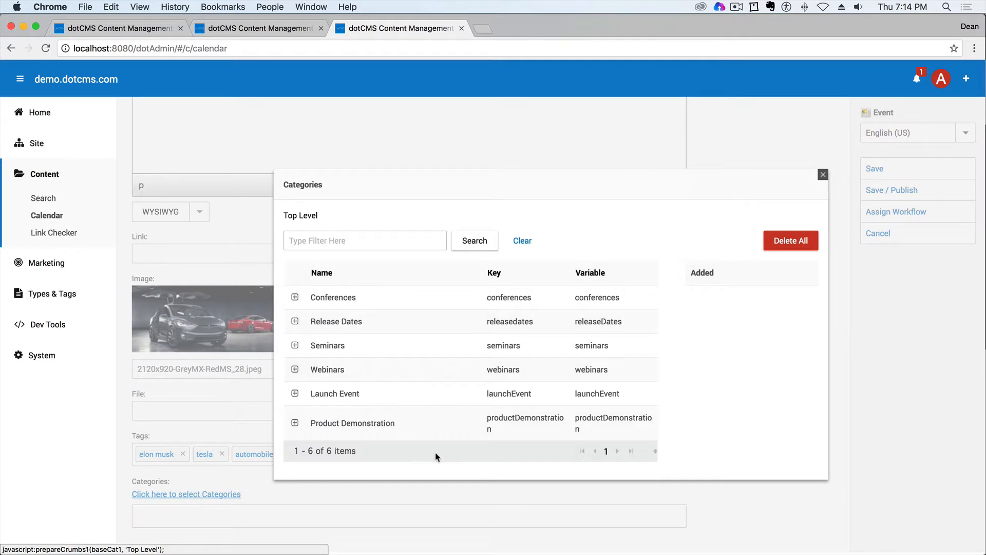
pyautogui.click(341, 424)
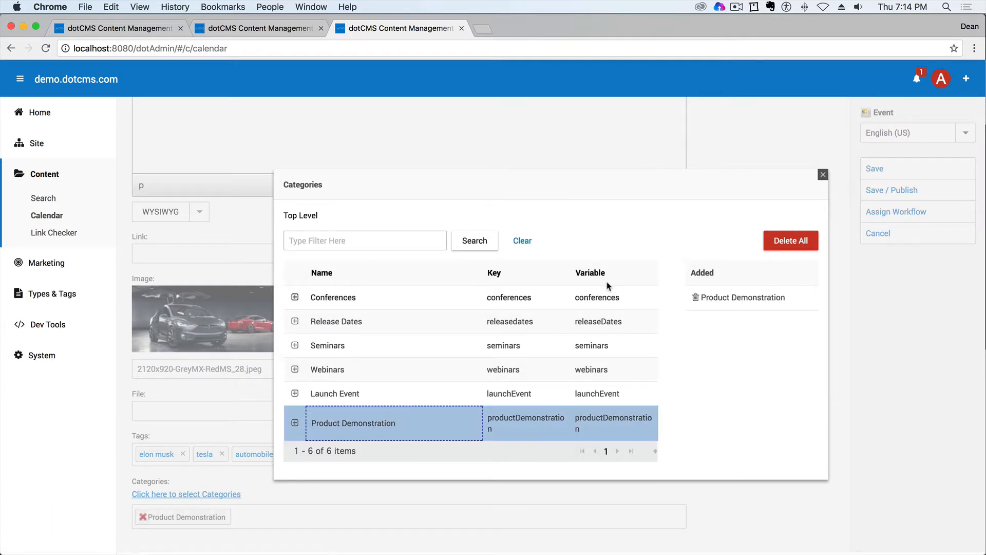
pyautogui.click(823, 175)
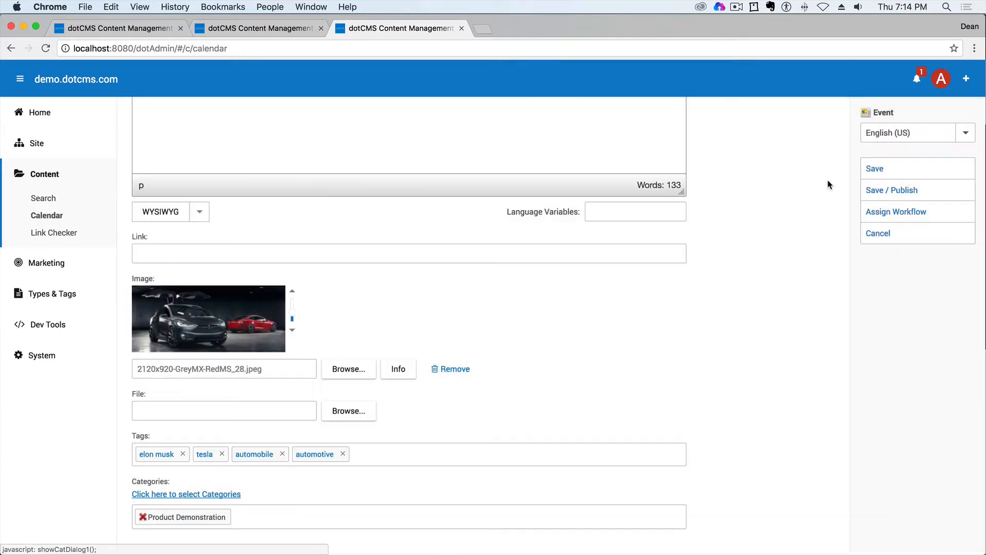
pyautogui.click(897, 198)
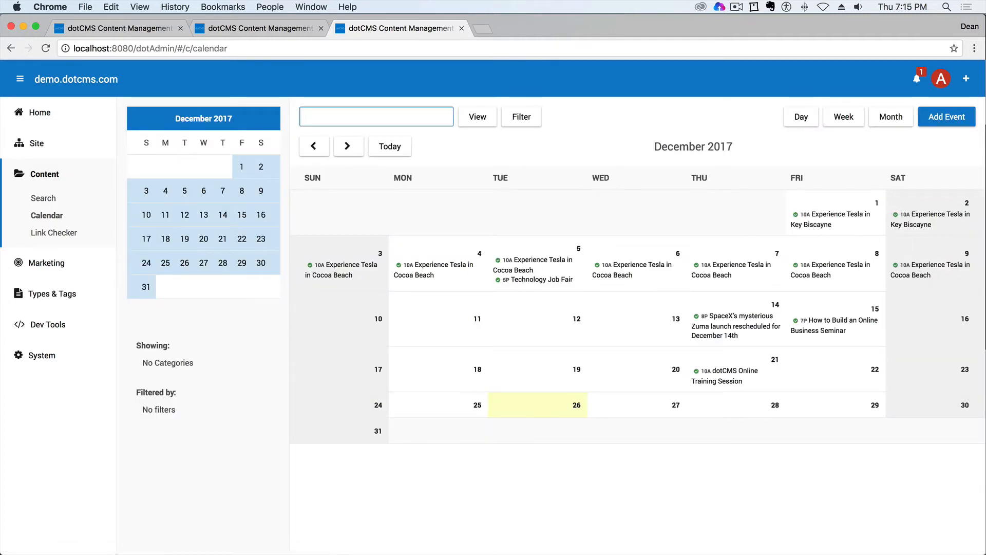
# - Open the December 9 occurrence of Experience Tesla in Cocoa Beach for editing as only this instance
pyautogui.click(923, 267)
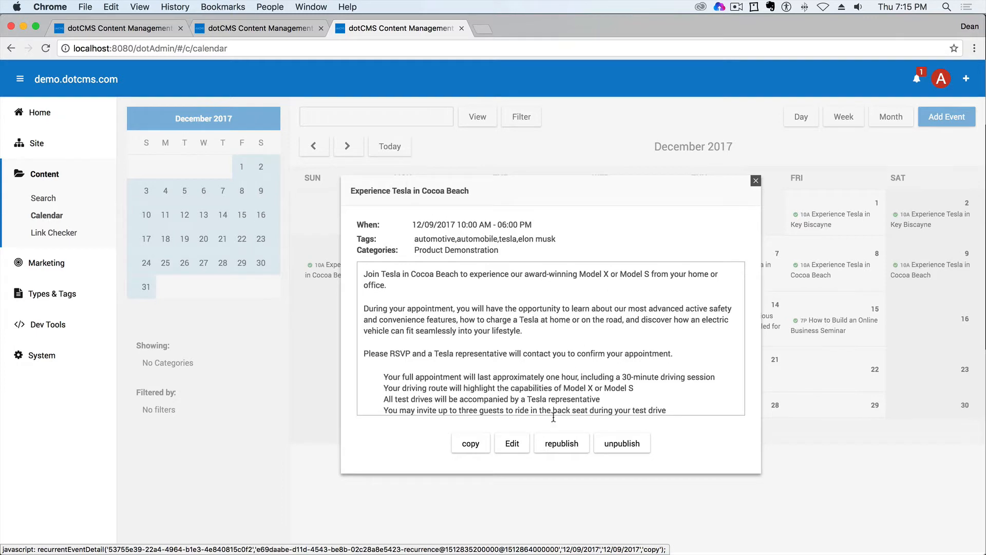
pyautogui.click(512, 444)
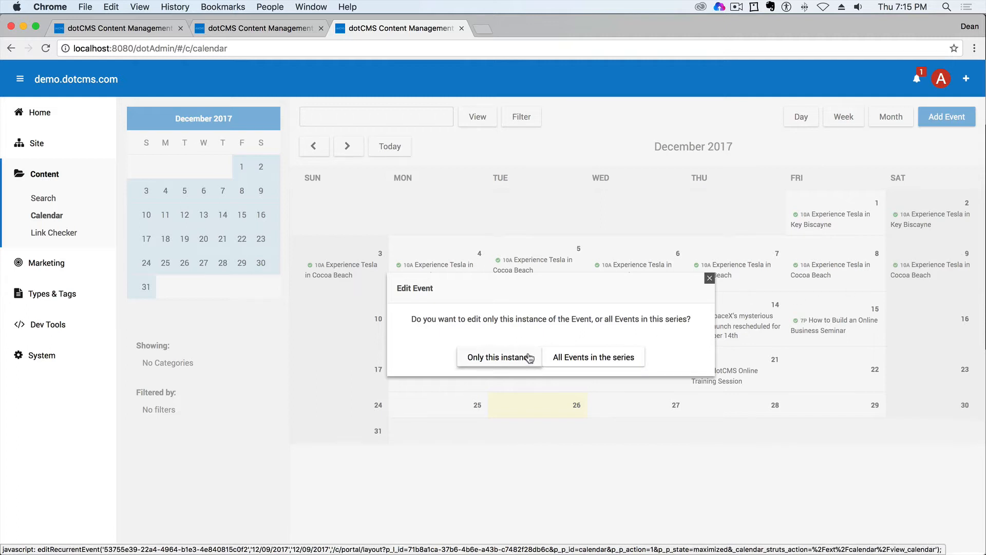
pyautogui.click(495, 359)
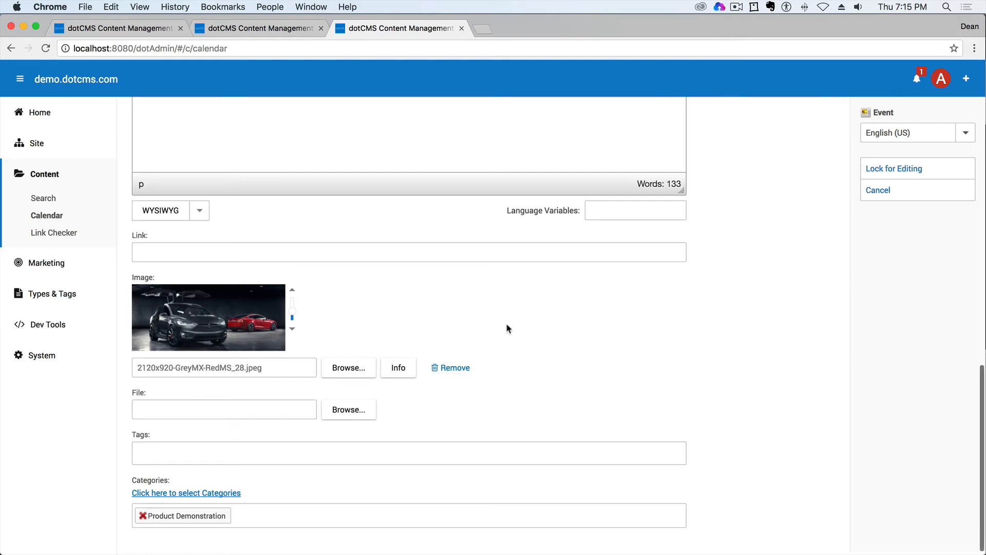
# - Move this instance's start date to 12/23/2017 and lock the event for editing
pyautogui.scroll(10, 506, 329)
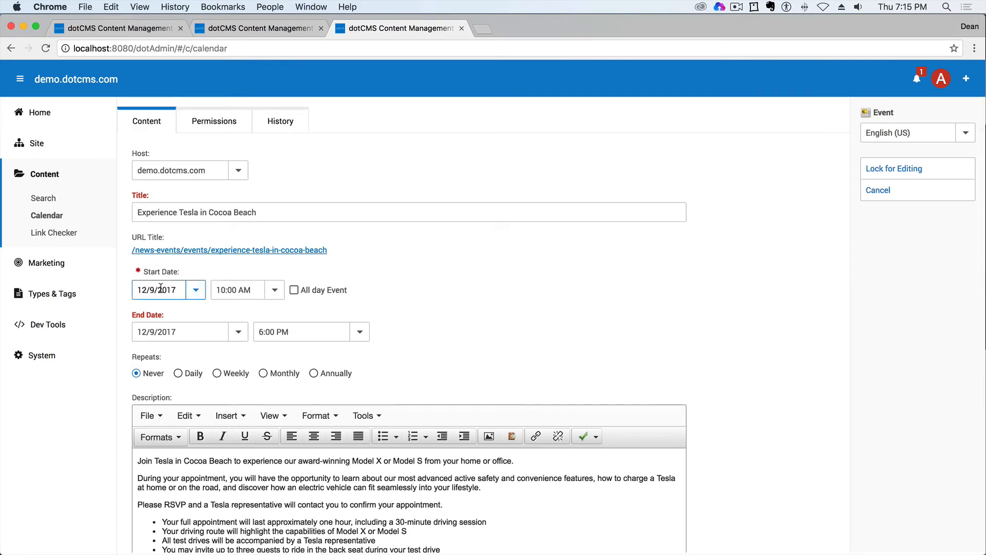
pyautogui.click(195, 289)
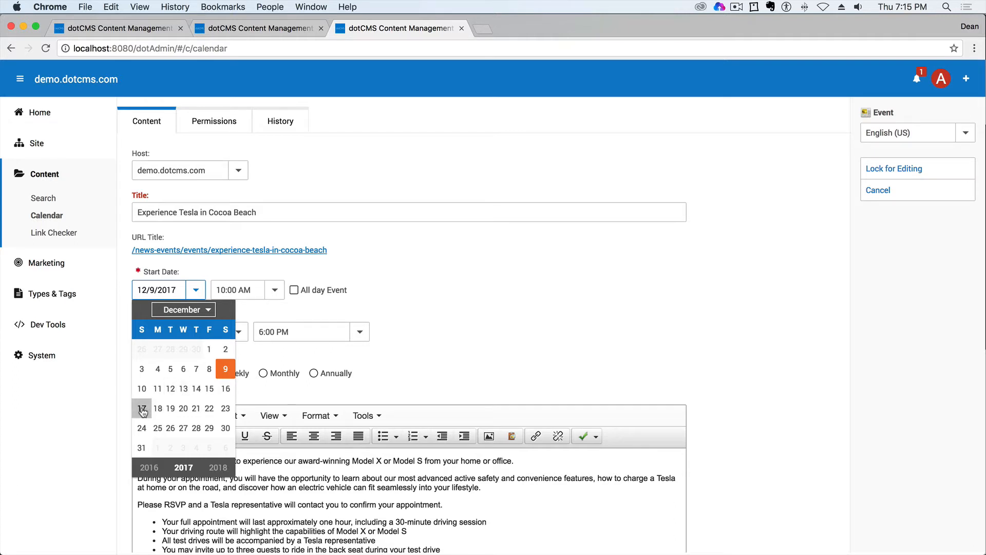
pyautogui.click(226, 408)
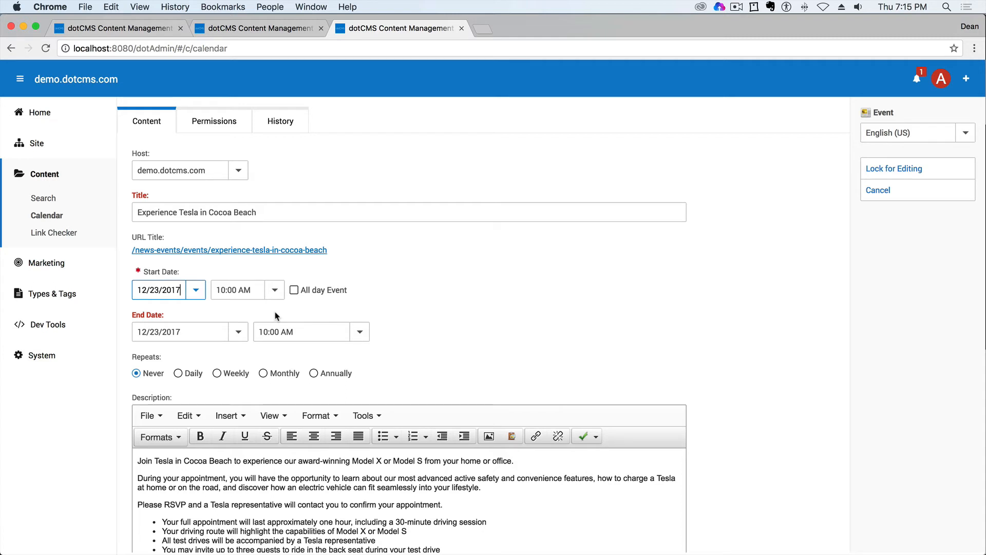
pyautogui.click(896, 169)
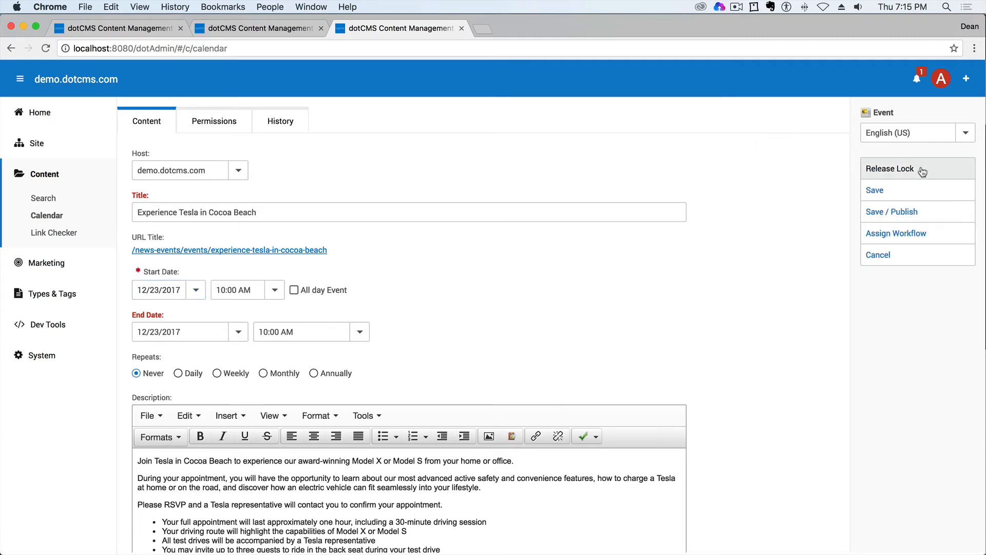
# - Save and publish the Experience Tesla in Cocoa Beach instance dated 12/23/2017
pyautogui.click(898, 212)
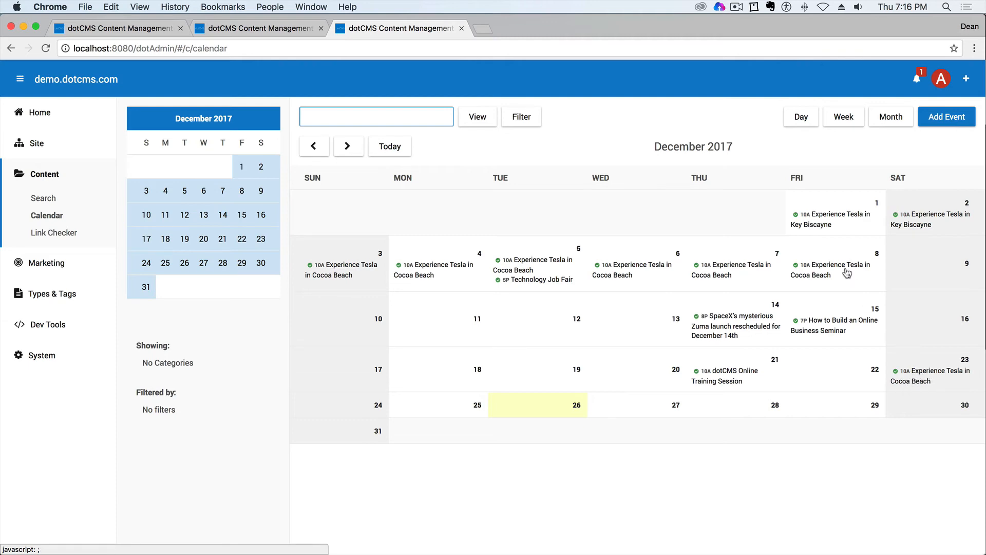
# - Check the instance-or-series edit choice for the December 8 occurrence of Experience Tesla in Cocoa Beach, and dismiss it
pyautogui.click(829, 266)
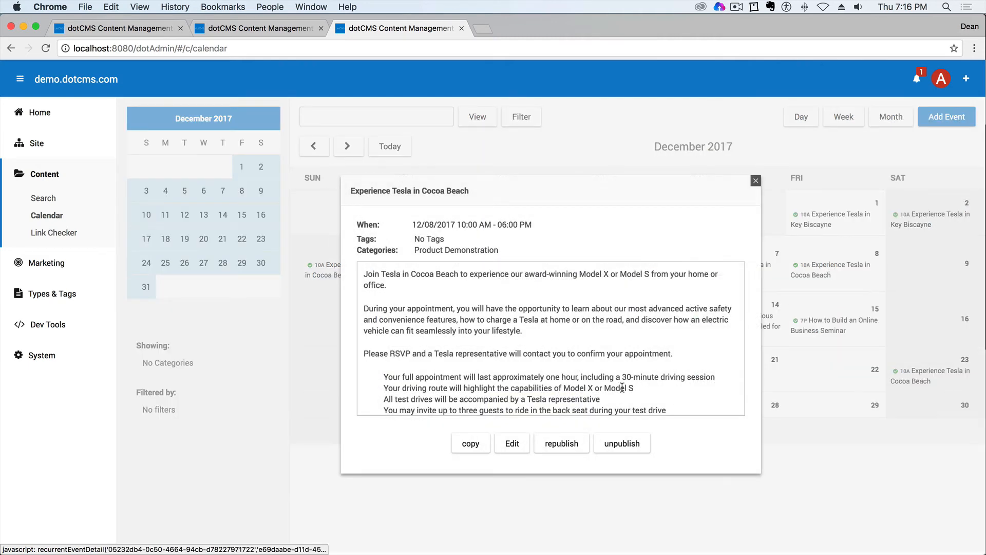
pyautogui.click(512, 444)
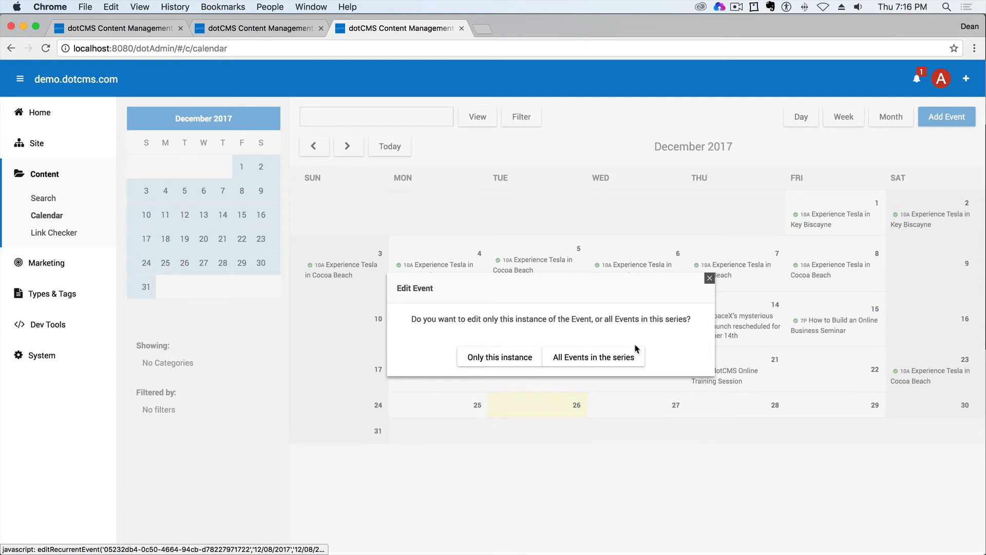
pyautogui.click(710, 278)
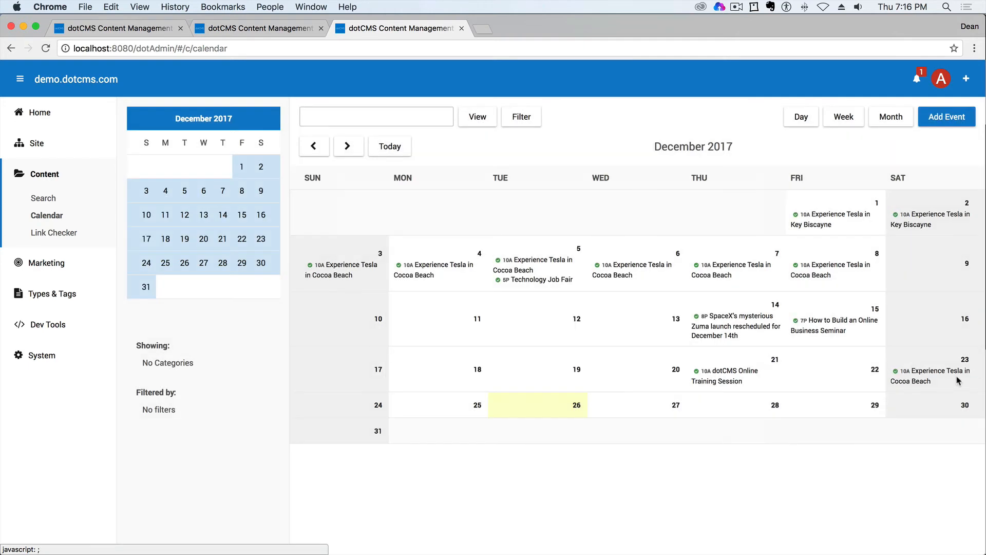
# - Open the December 23 Experience Tesla in Cocoa Beach event for editing to review its fields, and cancel without changes
pyautogui.click(927, 372)
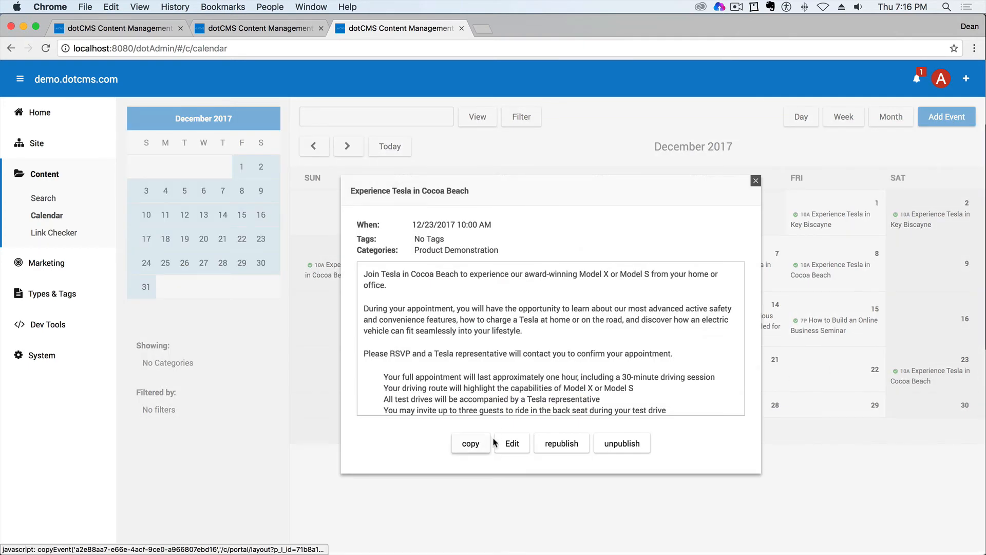
pyautogui.click(512, 443)
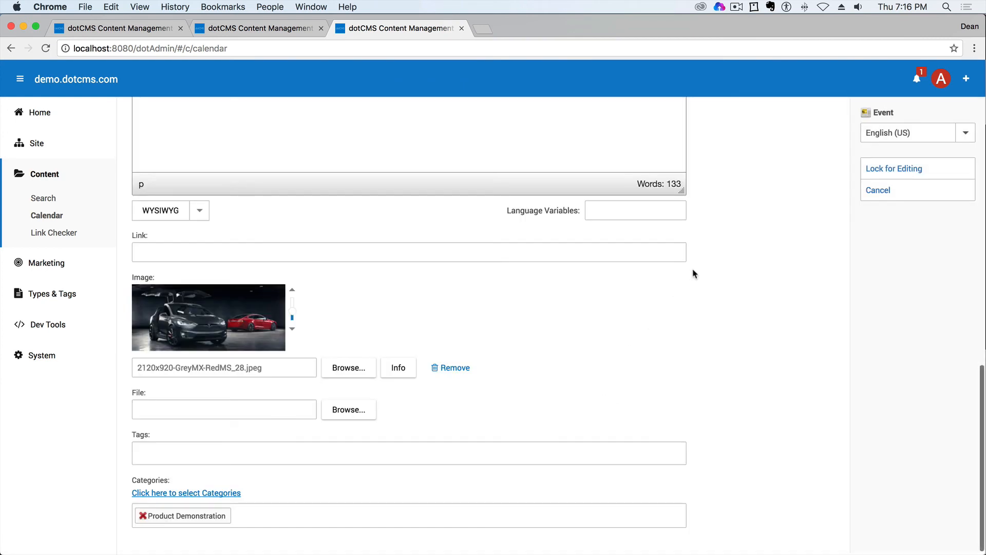
pyautogui.click(886, 195)
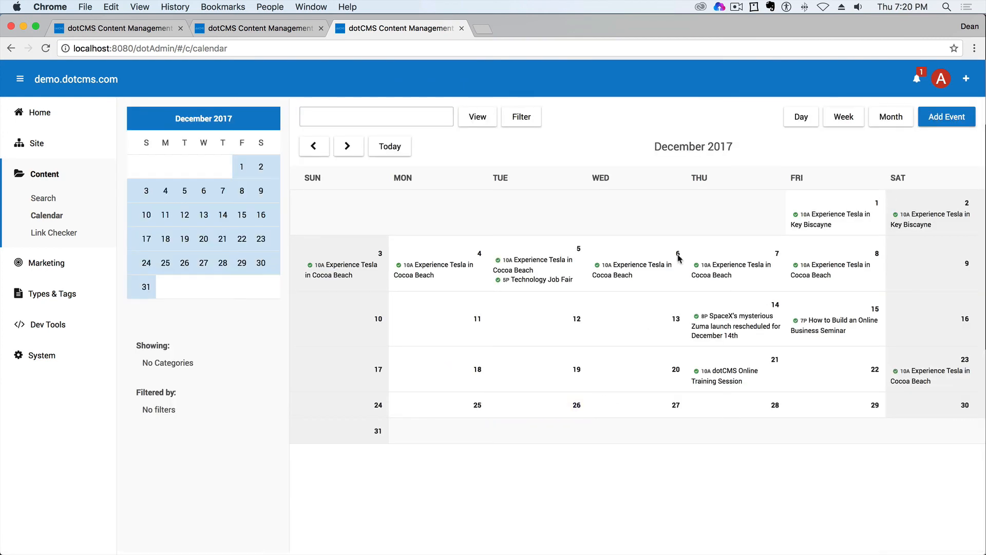
# - Jump the calendar to today's date and look at it in day, week and month views
pyautogui.click(401, 149)
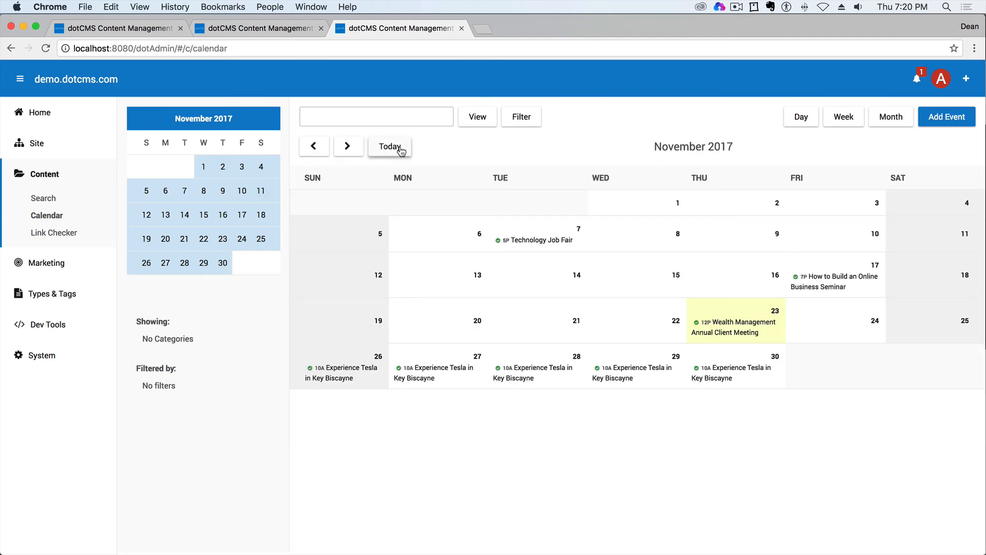
pyautogui.click(801, 119)
pyautogui.click(845, 121)
pyautogui.click(884, 120)
# - Browse the monthly calendar forward to January 2018 and return to December 2017
pyautogui.click(348, 149)
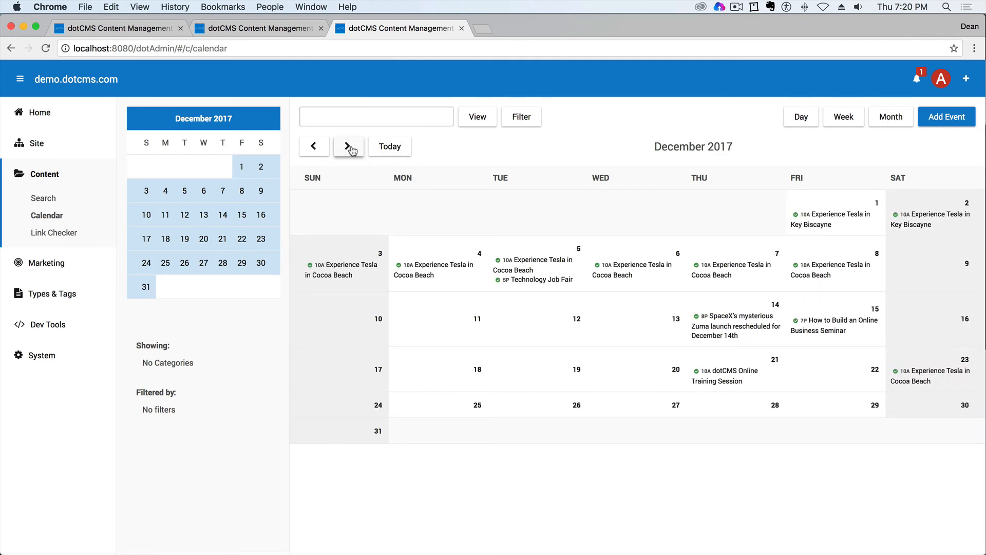
pyautogui.click(349, 148)
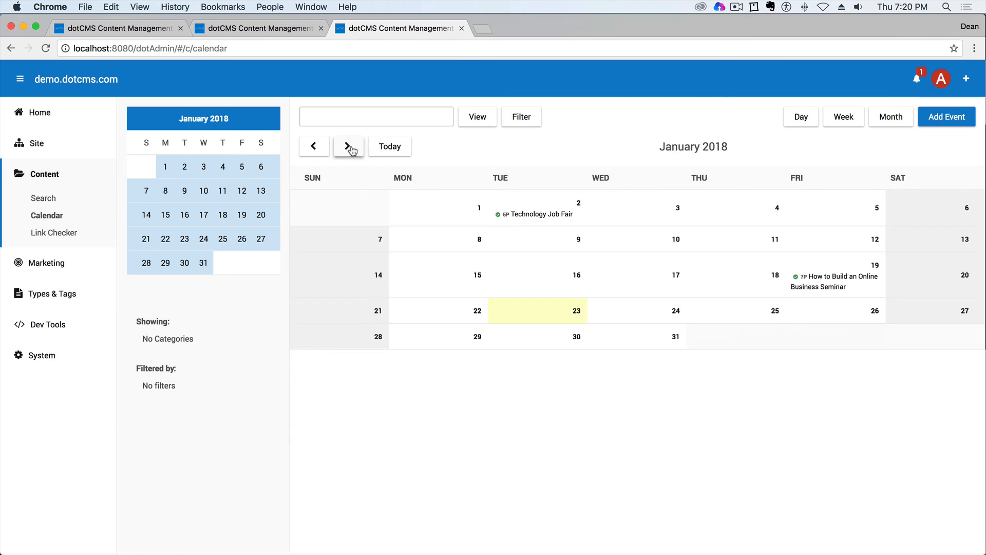
pyautogui.click(323, 150)
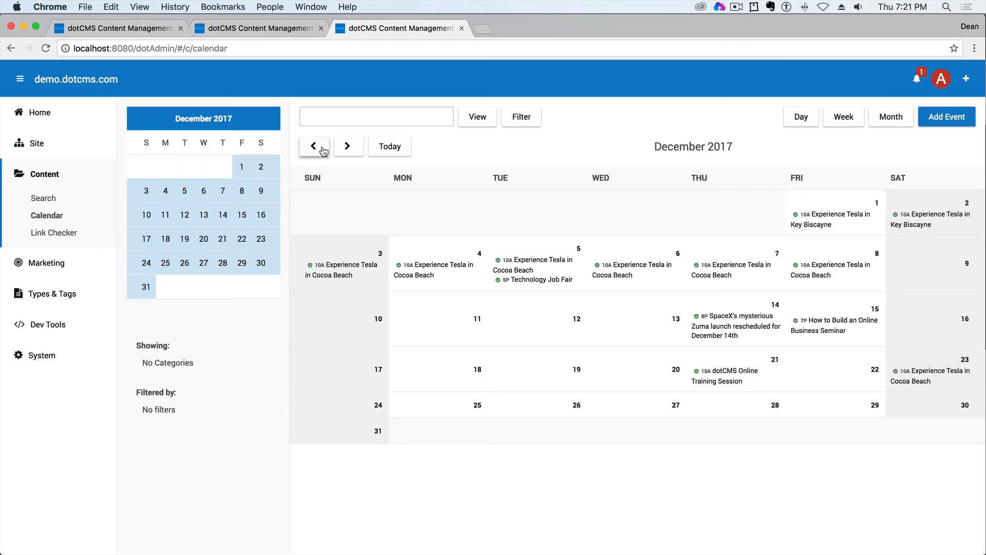